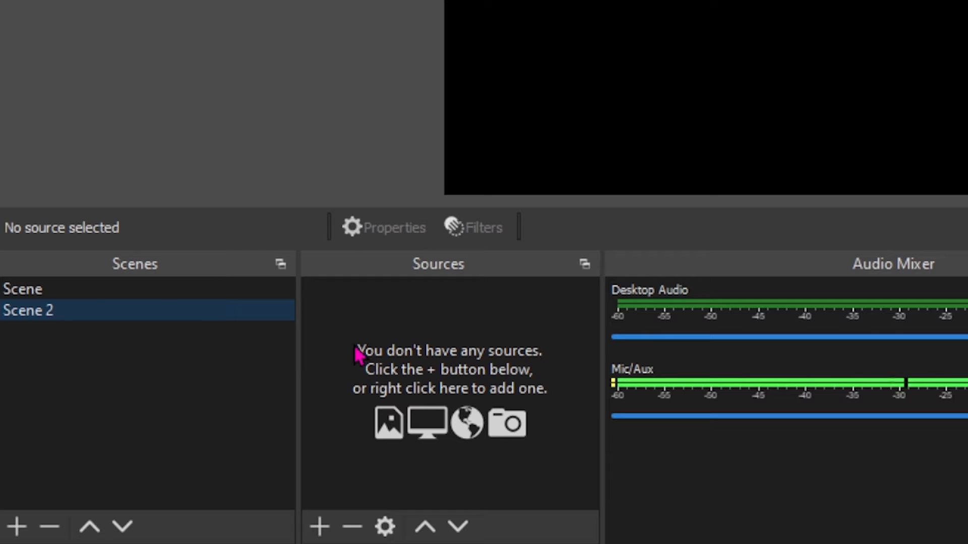
Add a new Display Capture source to Scene 2 and select it.
{"action": "left_click", "coordinate": [319, 527]}
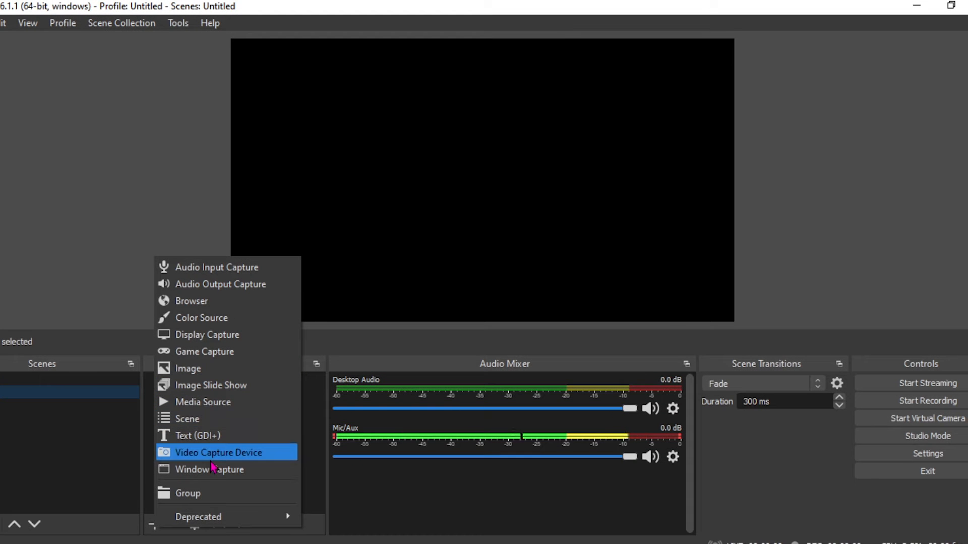
{"action": "left_click", "coordinate": [210, 335]}
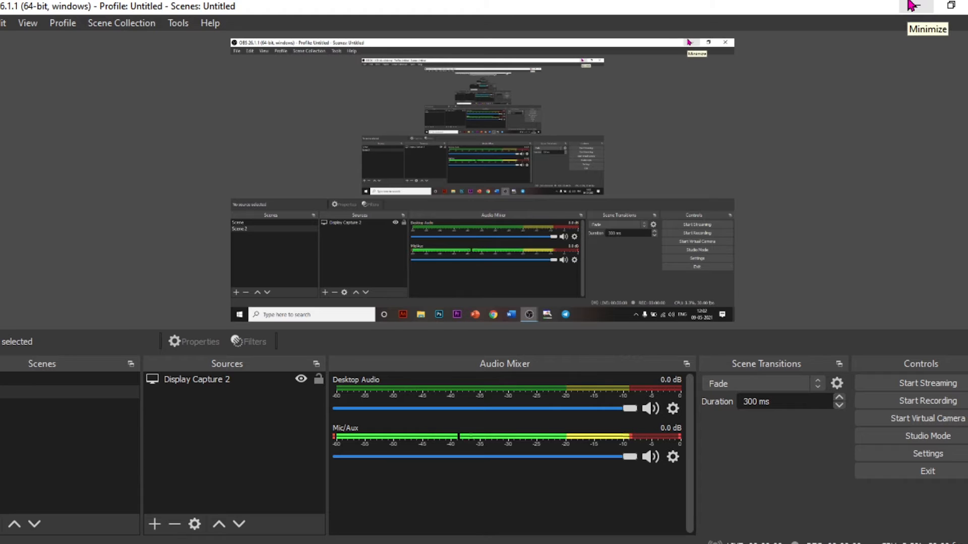
{"action": "left_click", "coordinate": [196, 379]}
Add a new Video Capture Device source for the webcam to Scene 2, keeping the default name and device settings.
{"action": "left_click", "coordinate": [154, 524]}
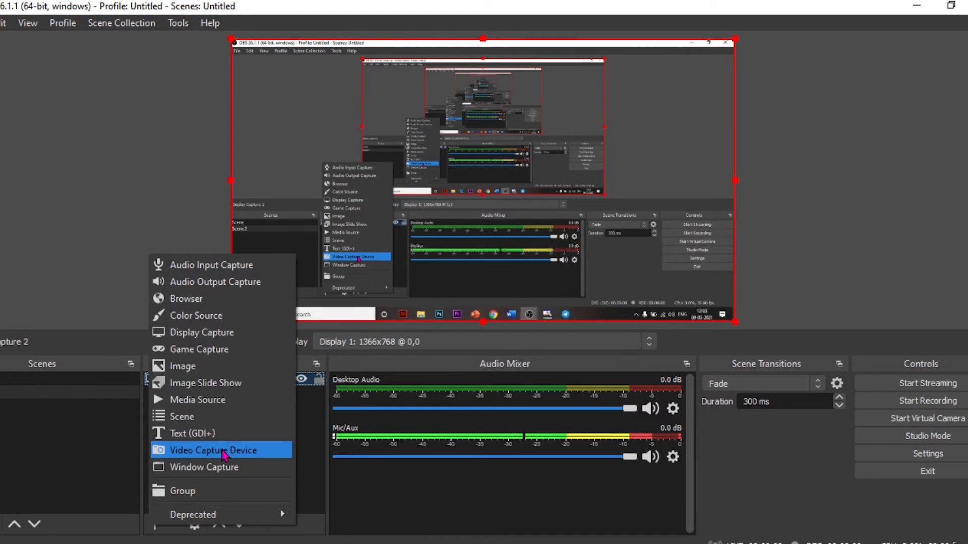
{"action": "left_click", "coordinate": [258, 451]}
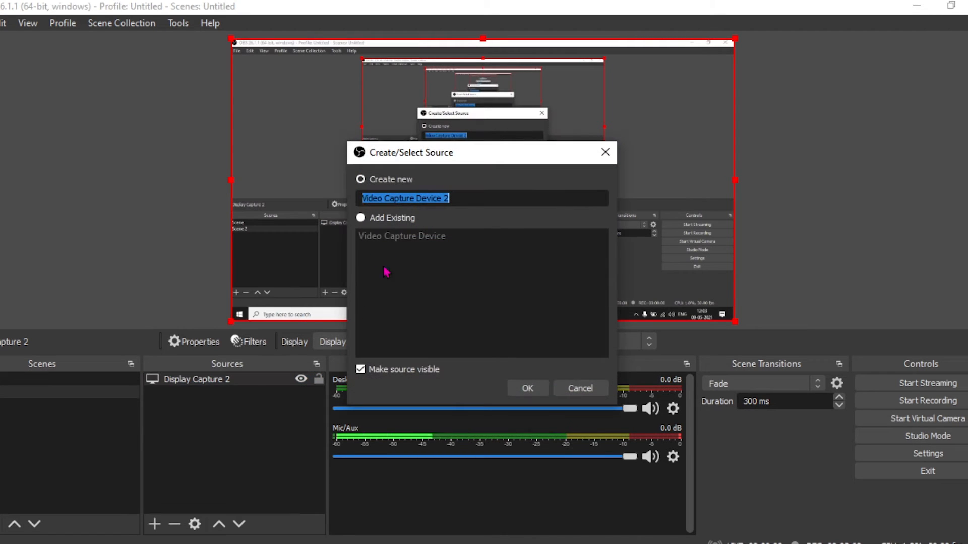
{"action": "left_click", "coordinate": [522, 392]}
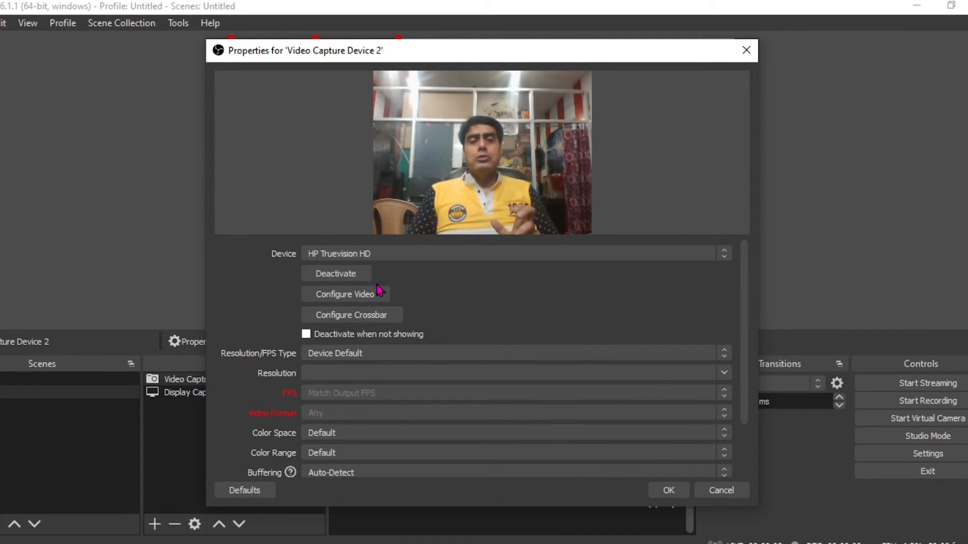
{"action": "key", "text": "Escape"}
Scale the webcam source down to about a third of the canvas width and place it in the canvas's lower-left corner.
{"action": "left_click_drag", "start_coordinate": [555, 260], "coordinate": [460, 260]}
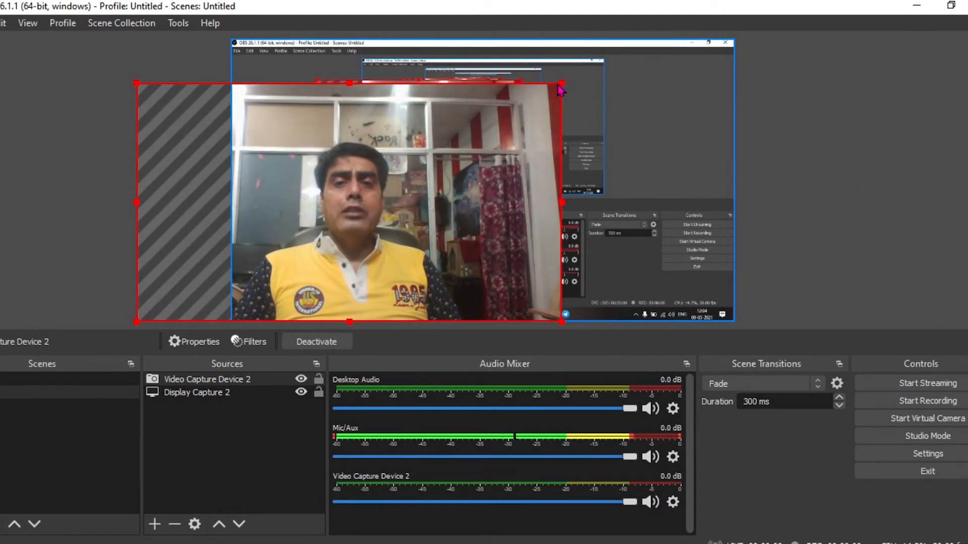
{"action": "left_click_drag", "start_coordinate": [563, 83], "coordinate": [339, 208]}
{"action": "left_click_drag", "start_coordinate": [298, 277], "coordinate": [354, 277]}
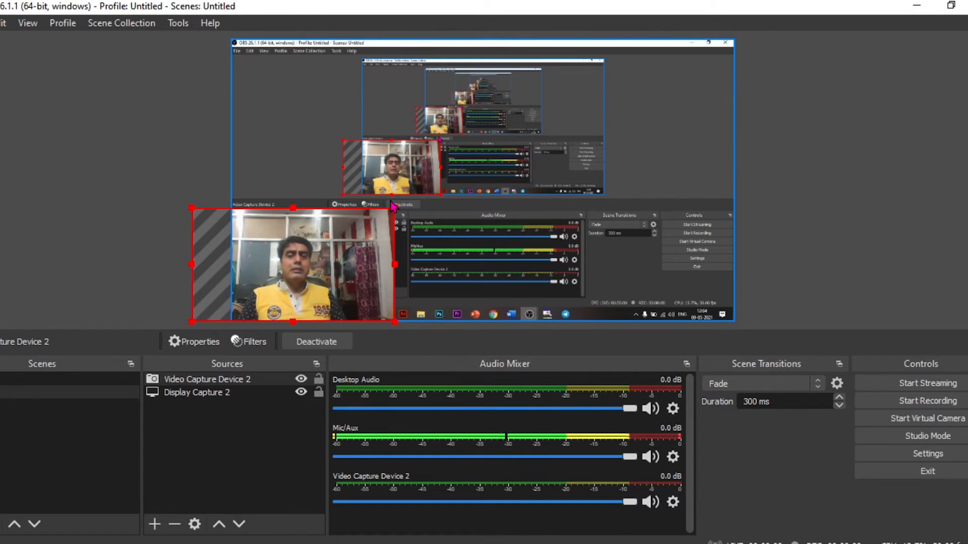
{"action": "left_click_drag", "start_coordinate": [392, 206], "coordinate": [351, 233]}
{"action": "left_click_drag", "start_coordinate": [337, 272], "coordinate": [319, 288]}
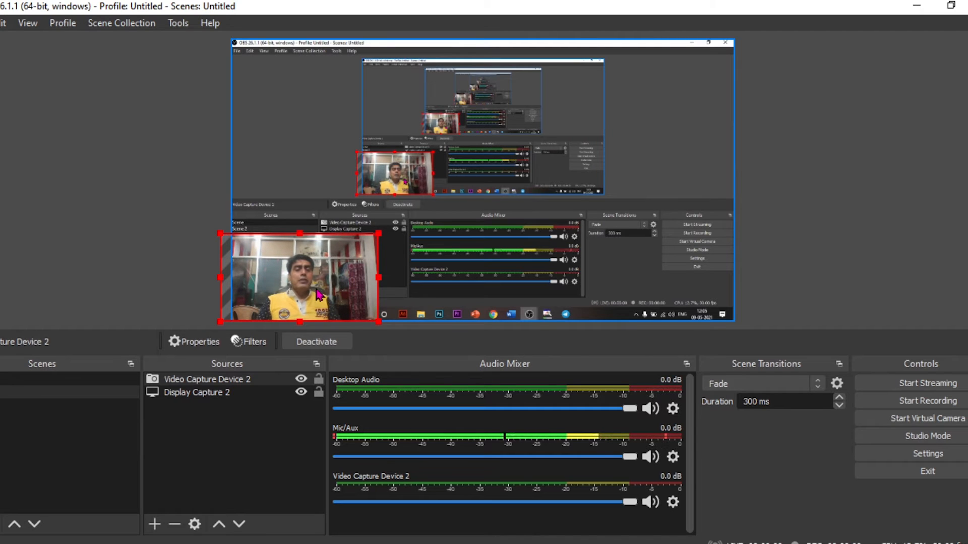
Add an Image Mask/Blend effect filter with its default name to the Video Capture Device 2 source.
{"action": "right_click", "coordinate": [234, 382]}
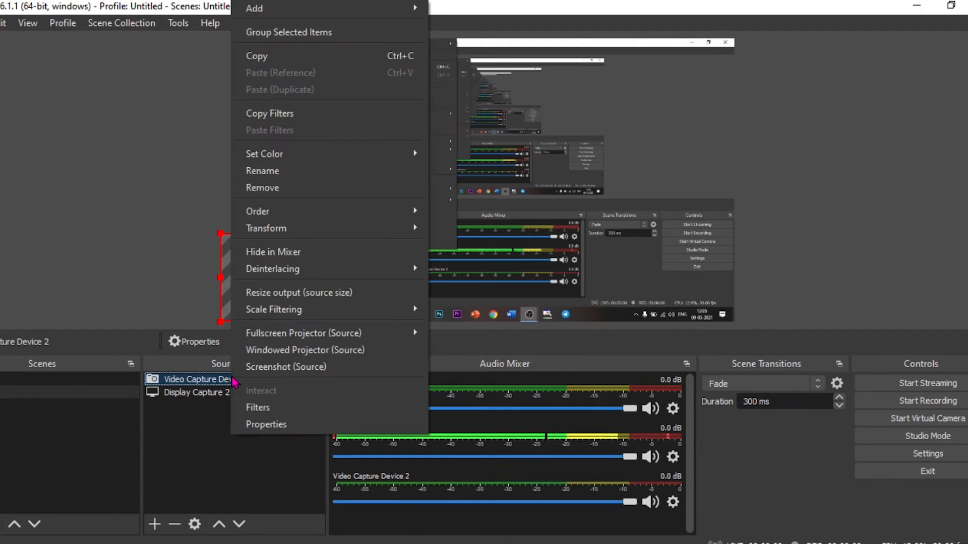
{"action": "key", "text": "Escape"}
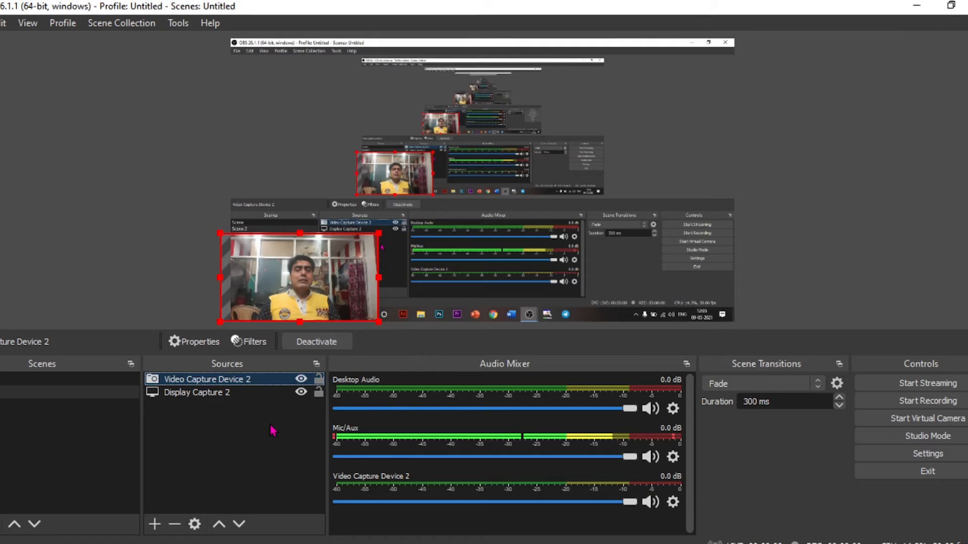
{"action": "right_click", "coordinate": [208, 386]}
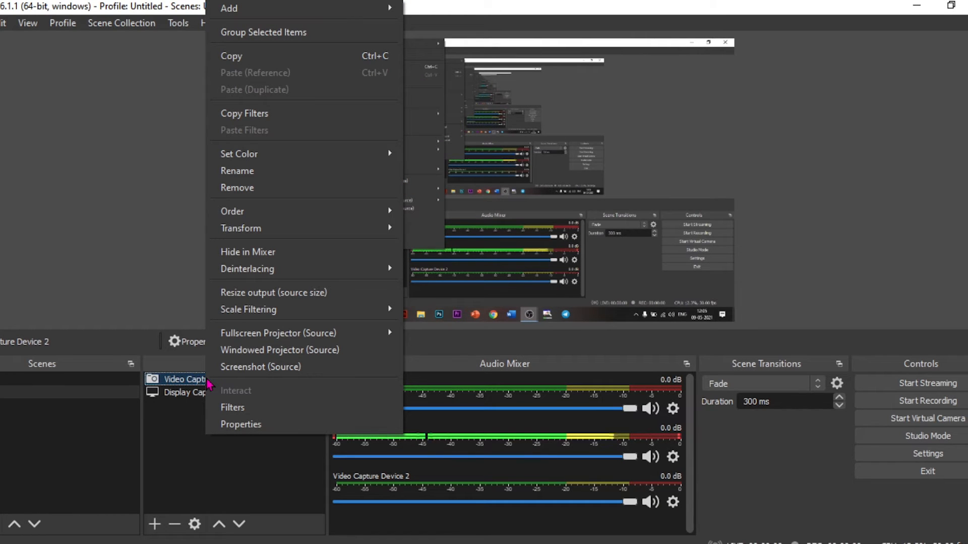
{"action": "left_click", "coordinate": [226, 407]}
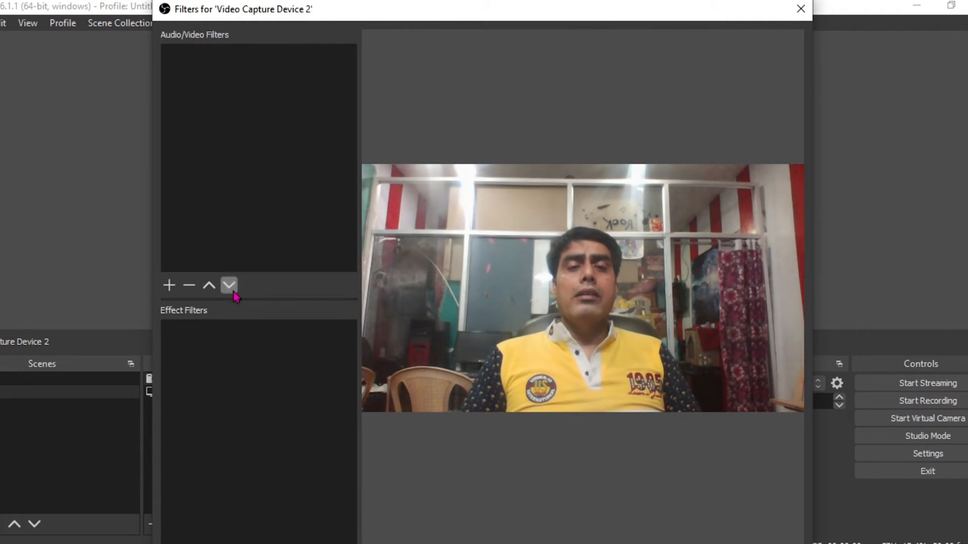
{"action": "mouse_move", "coordinate": [585, 3]}
{"action": "left_mouse_down"}
{"action": "mouse_move", "coordinate": [590, 119]}
{"action": "mouse_move", "coordinate": [572, 134]}
{"action": "mouse_move", "coordinate": [586, 17]}
{"action": "left_mouse_up"}
{"action": "left_click", "coordinate": [200, 435]}
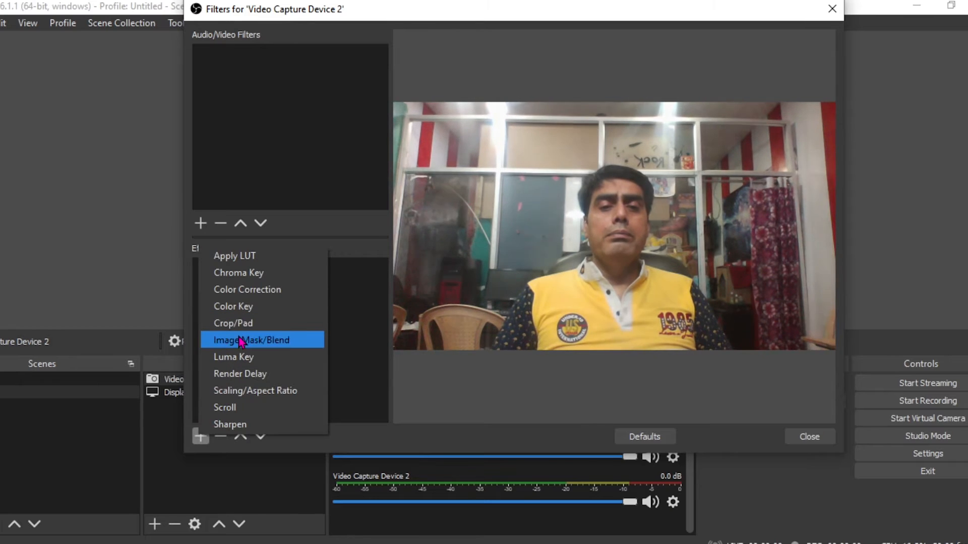
{"action": "left_click", "coordinate": [241, 341]}
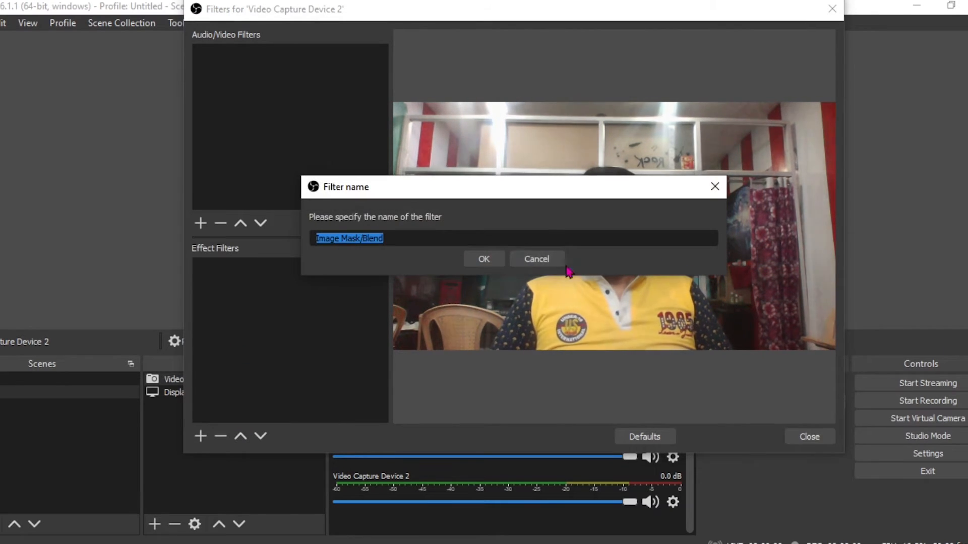
{"action": "left_click", "coordinate": [485, 260]}
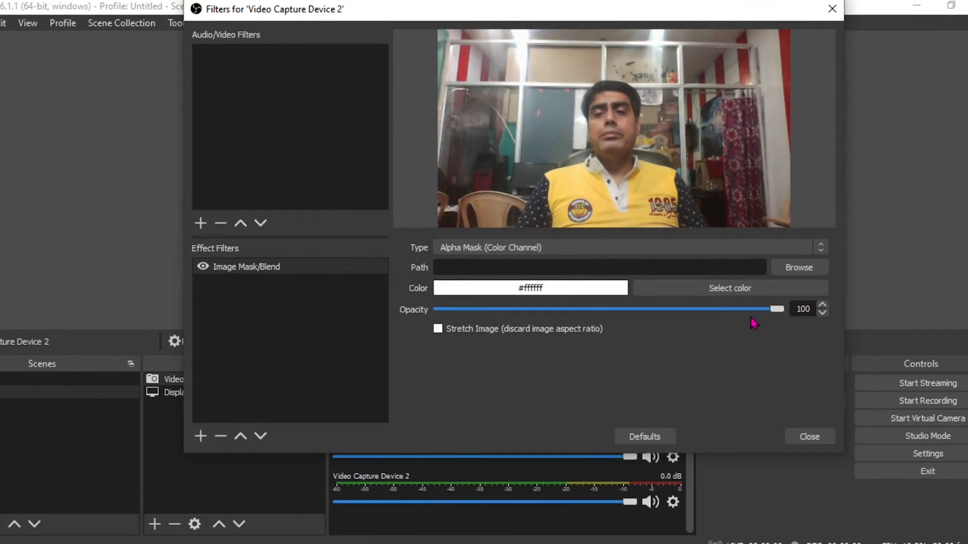
Load 1.jpg from the Desktop pics folder as the webcam's mask image, and shift the circular webcam toward the canvas's left edge.
{"action": "left_click", "coordinate": [800, 272]}
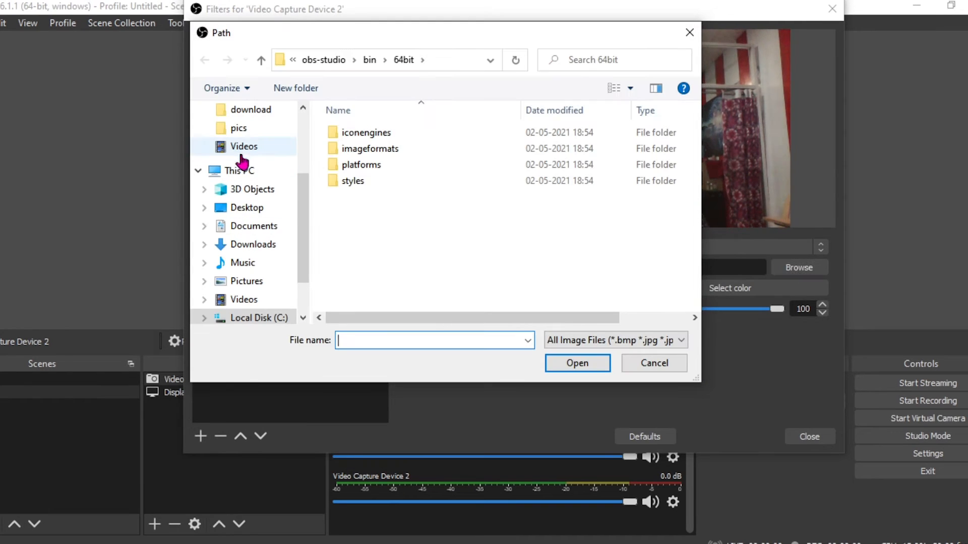
{"action": "scroll", "coordinate": [306, 198], "scroll_direction": "up", "scroll_amount": 3}
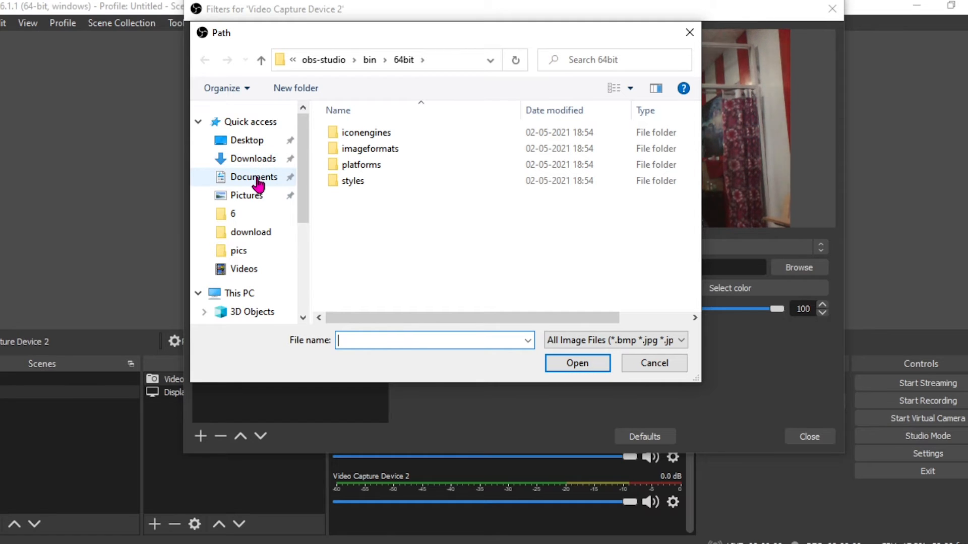
{"action": "left_click", "coordinate": [260, 141]}
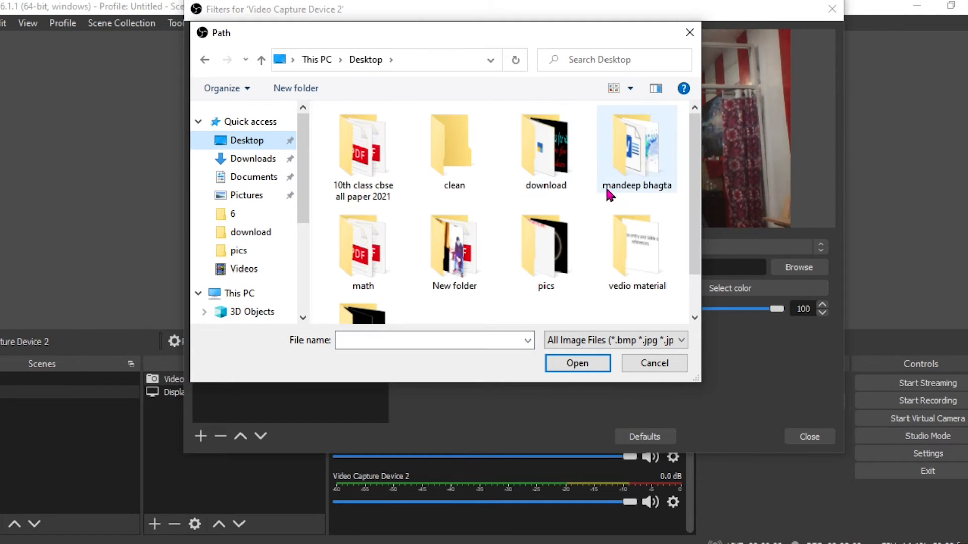
{"action": "double_click", "coordinate": [560, 273]}
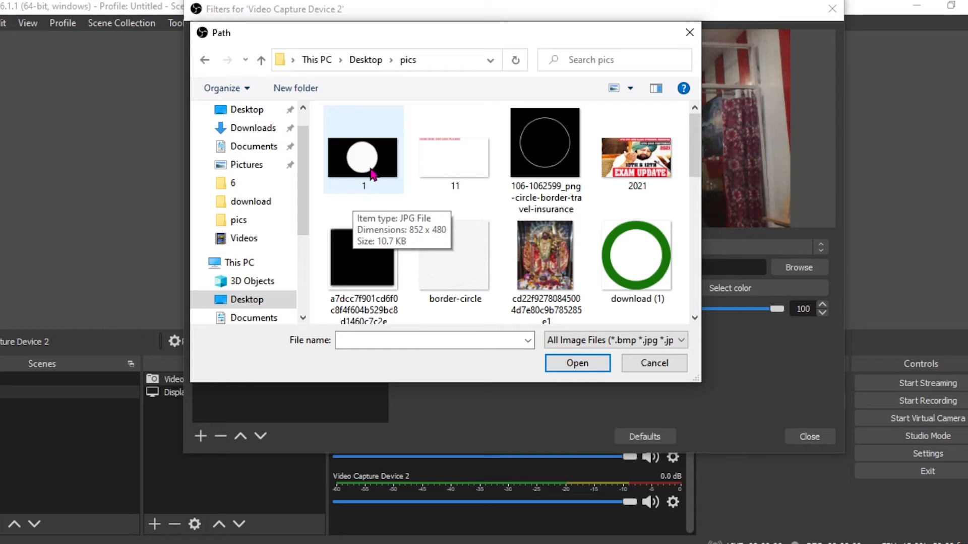
{"action": "left_click", "coordinate": [373, 175]}
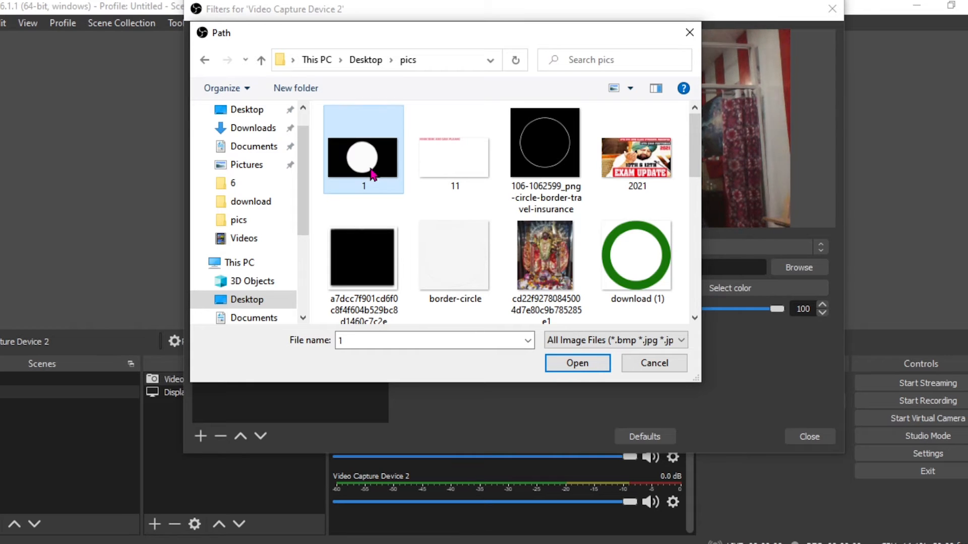
{"action": "left_click", "coordinate": [578, 364]}
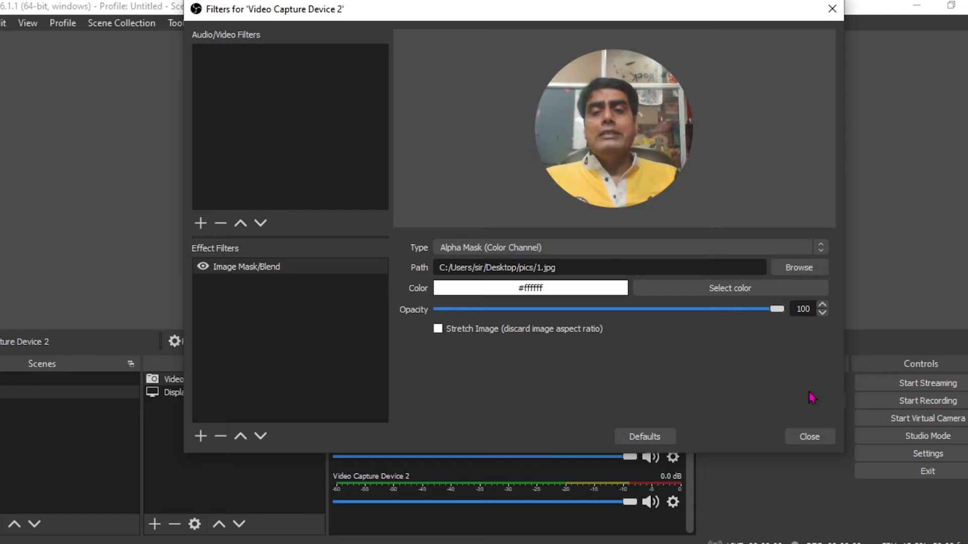
{"action": "left_click", "coordinate": [839, 10]}
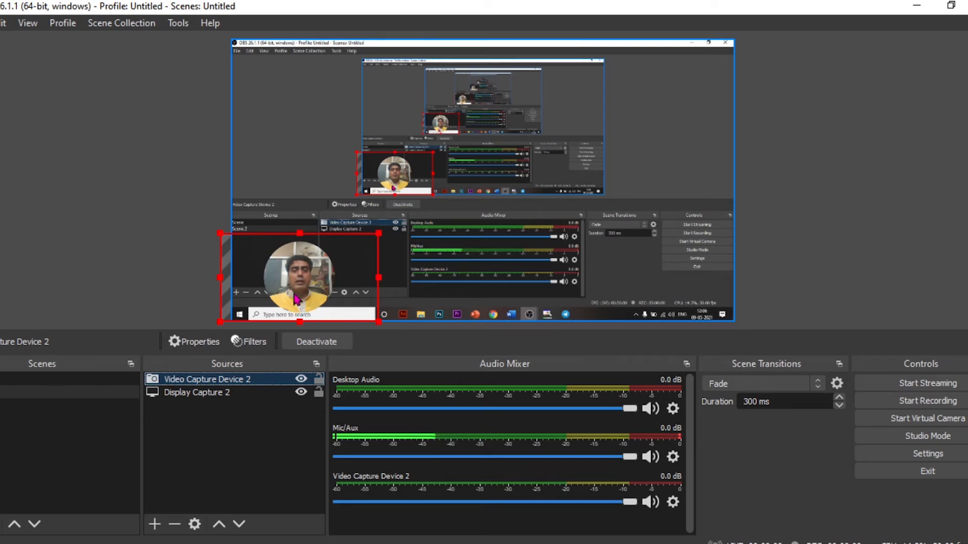
{"action": "left_click_drag", "start_coordinate": [279, 286], "coordinate": [276, 287]}
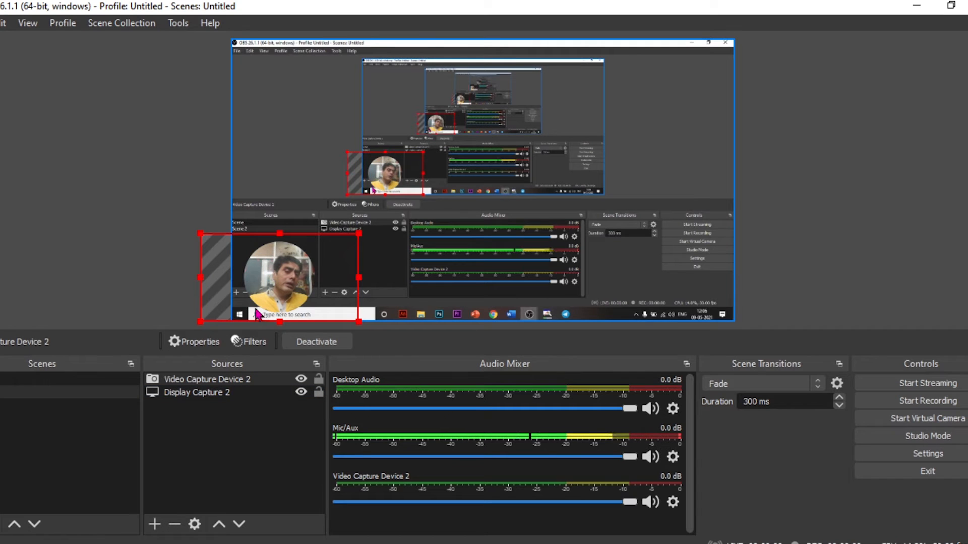
{"action": "left_click", "coordinate": [156, 526]}
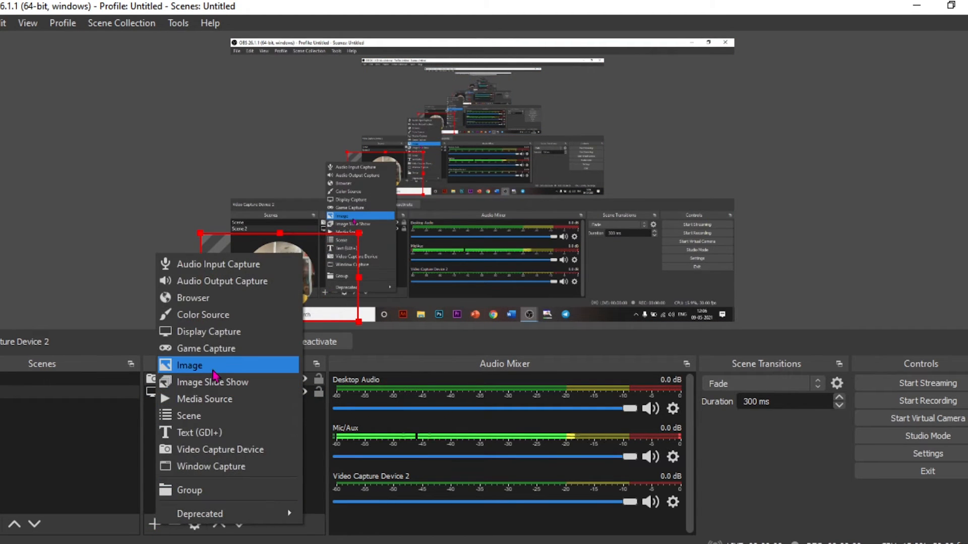
{"action": "left_click", "coordinate": [215, 376]}
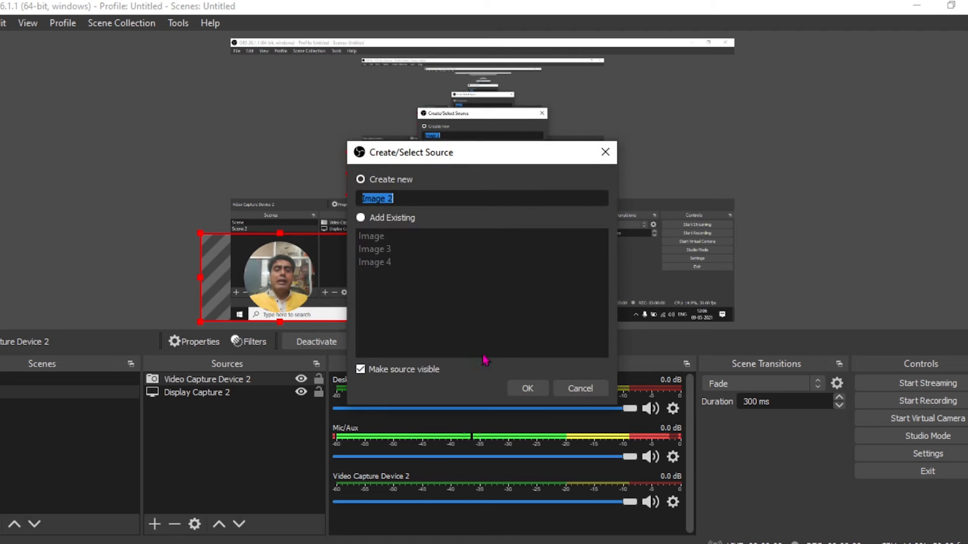
{"action": "left_click", "coordinate": [528, 389]}
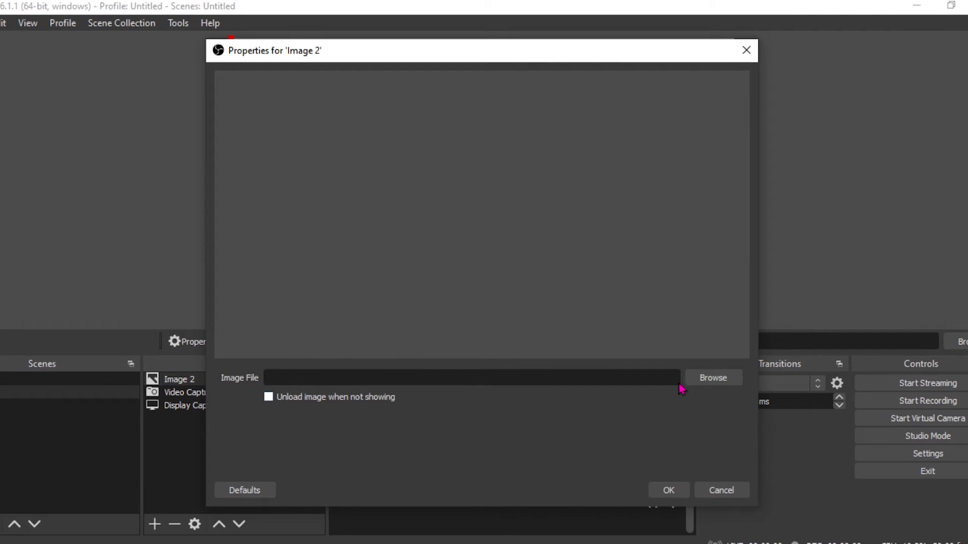
{"action": "left_click", "coordinate": [709, 377]}
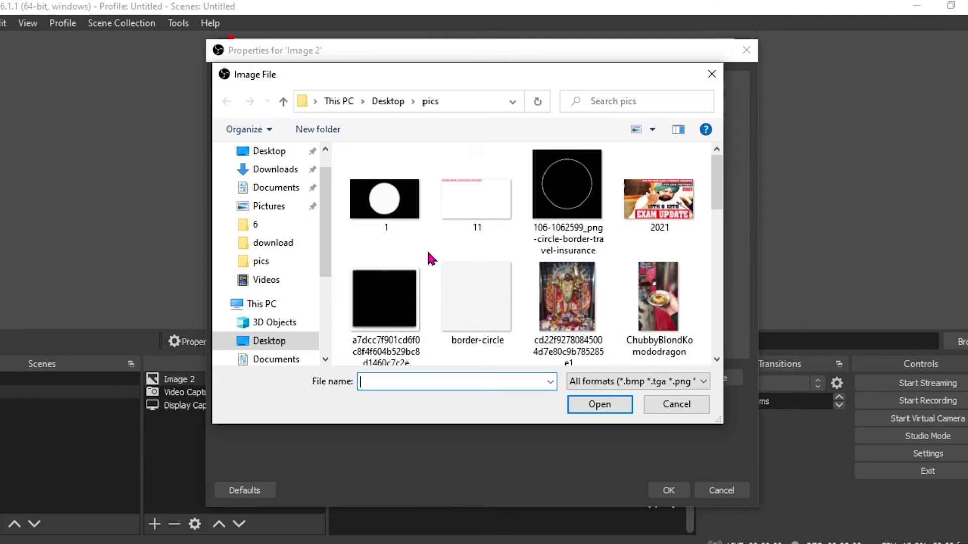
{"action": "left_click", "coordinate": [563, 203]}
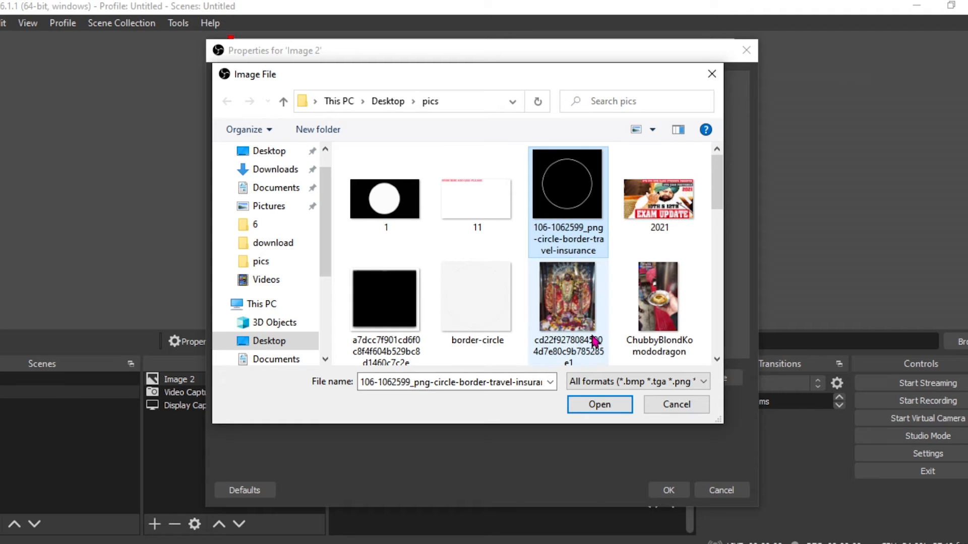
{"action": "left_click", "coordinate": [600, 406]}
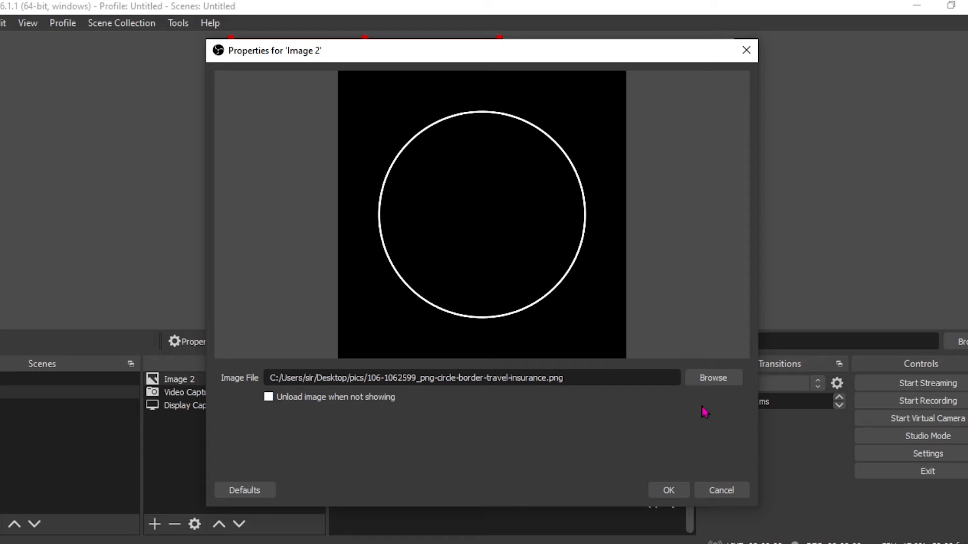
{"action": "left_click", "coordinate": [670, 492]}
{"action": "left_click_drag", "start_coordinate": [383, 200], "coordinate": [479, 226]}
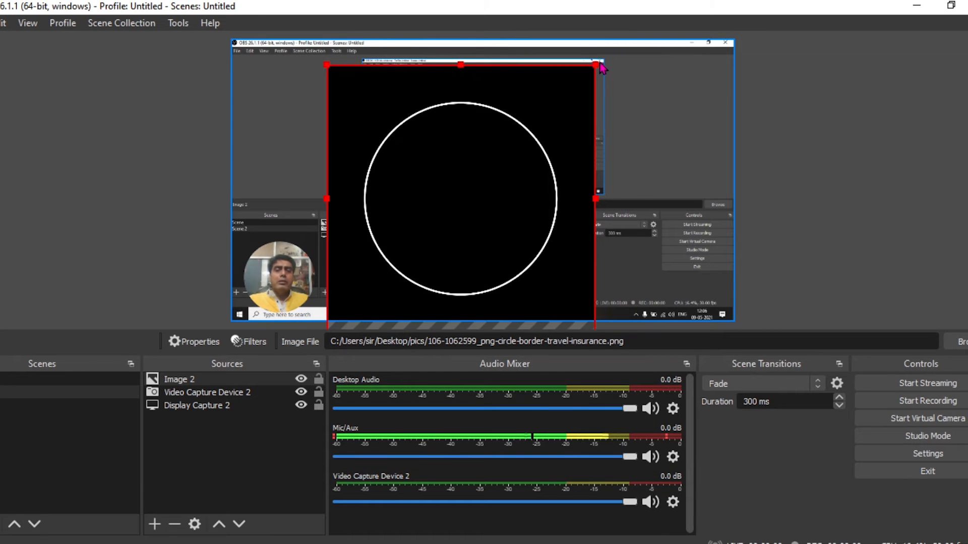
{"action": "left_click_drag", "start_coordinate": [600, 65], "coordinate": [444, 215]}
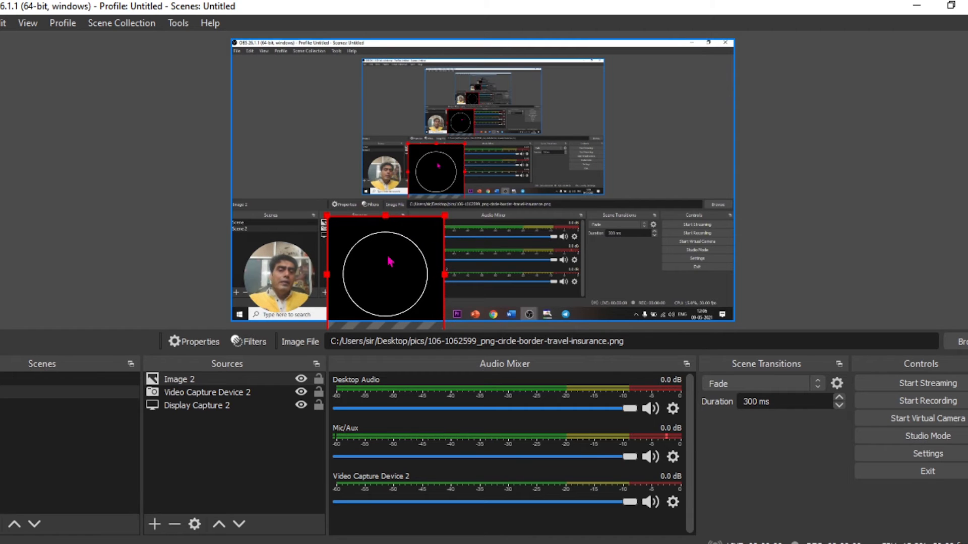
Add a Color Key effect filter with its default name to the Image 2 circle border source.
{"action": "right_click", "coordinate": [205, 379]}
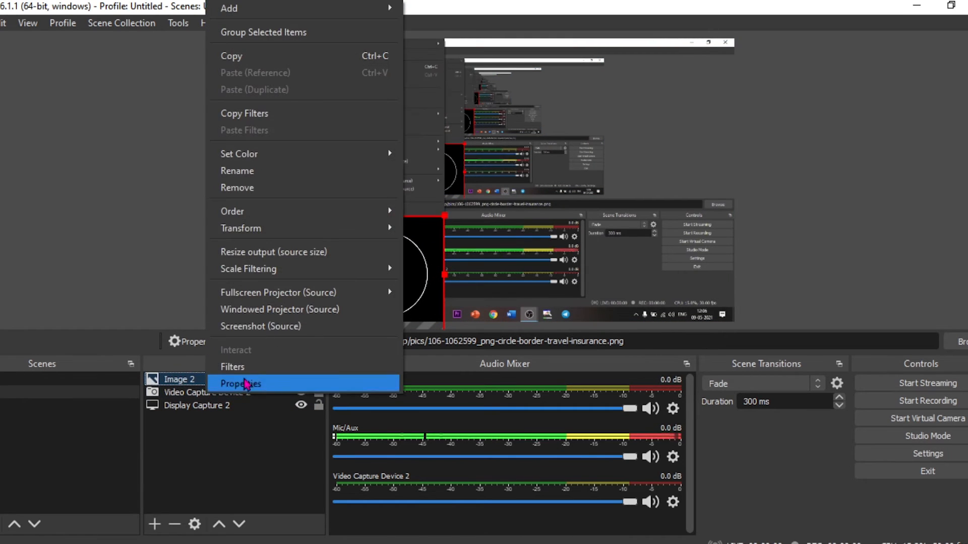
{"action": "left_click", "coordinate": [236, 367]}
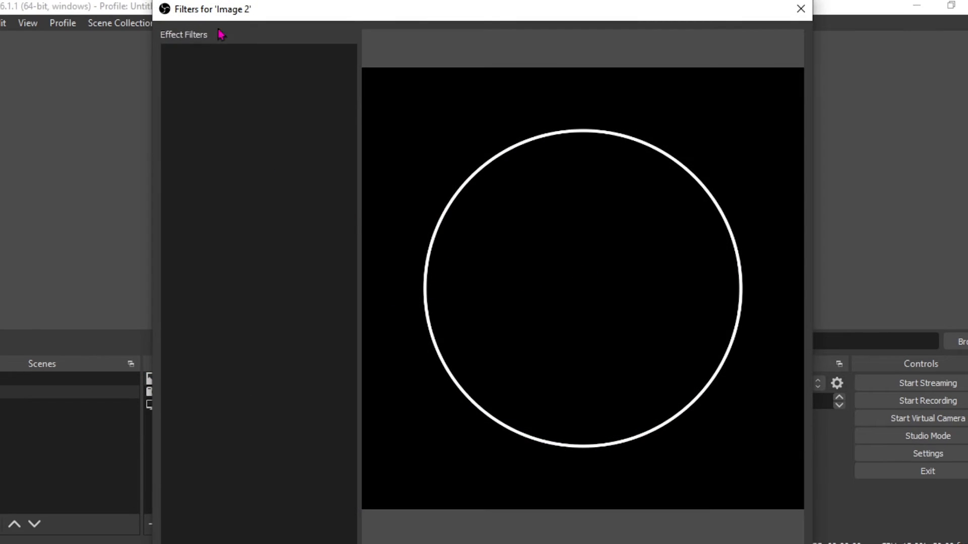
{"action": "left_click_drag", "start_coordinate": [625, 2], "coordinate": [695, 66]}
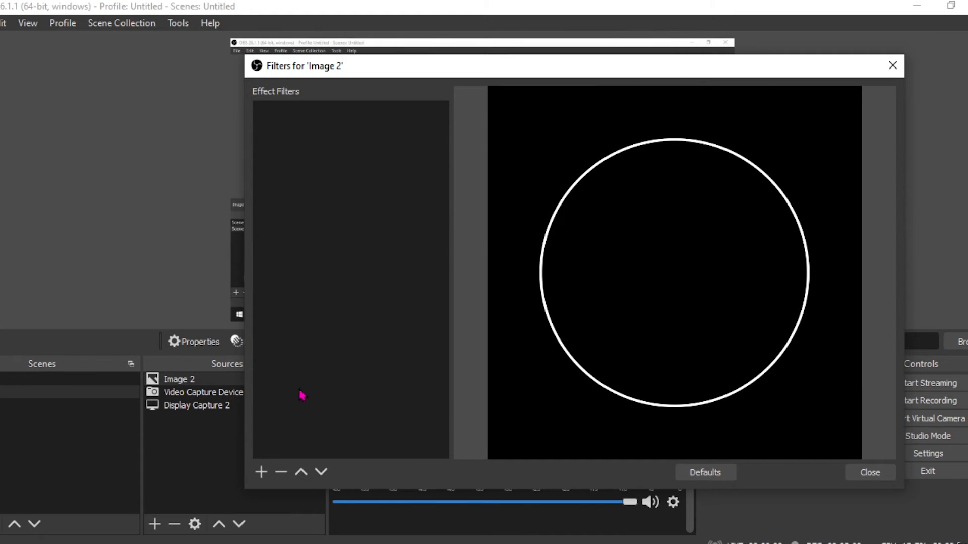
{"action": "left_click", "coordinate": [261, 472]}
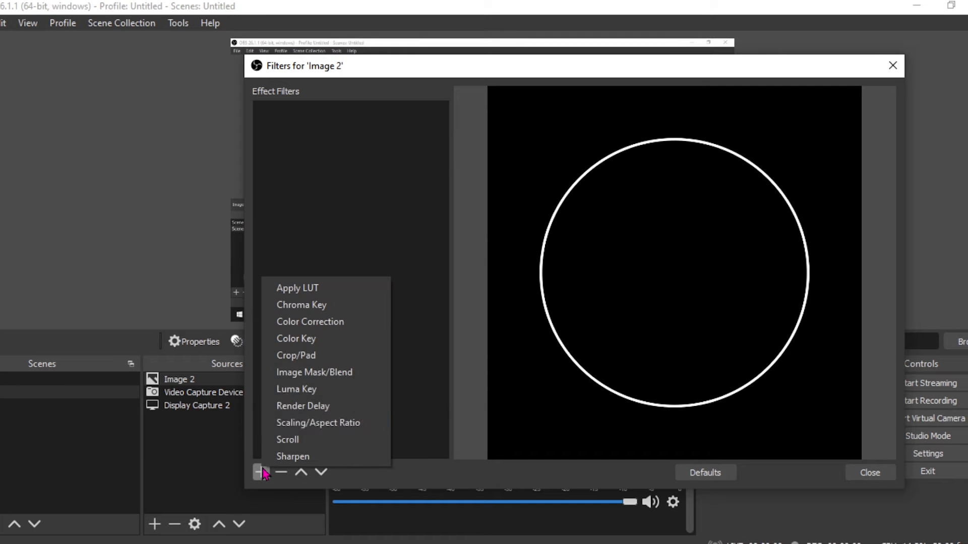
{"action": "left_click", "coordinate": [326, 340]}
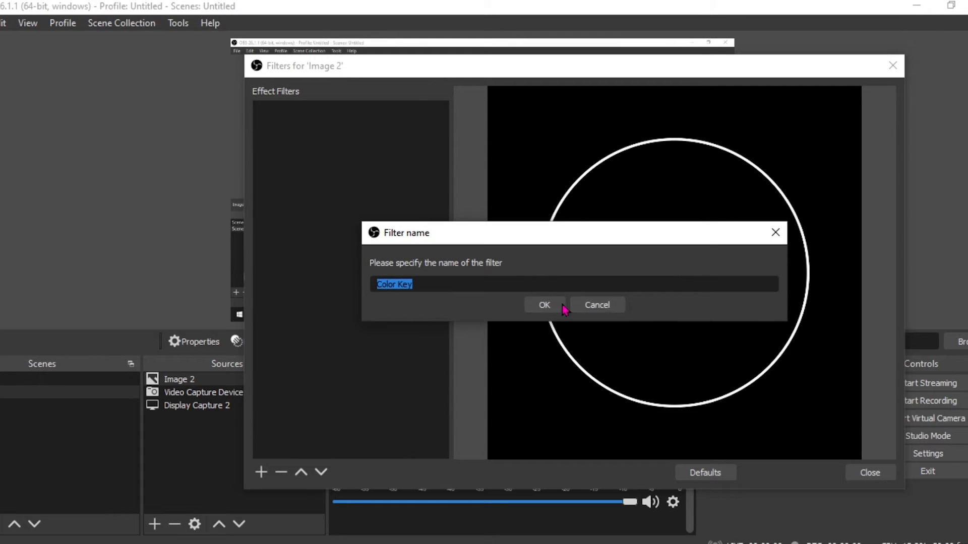
{"action": "left_click", "coordinate": [561, 306]}
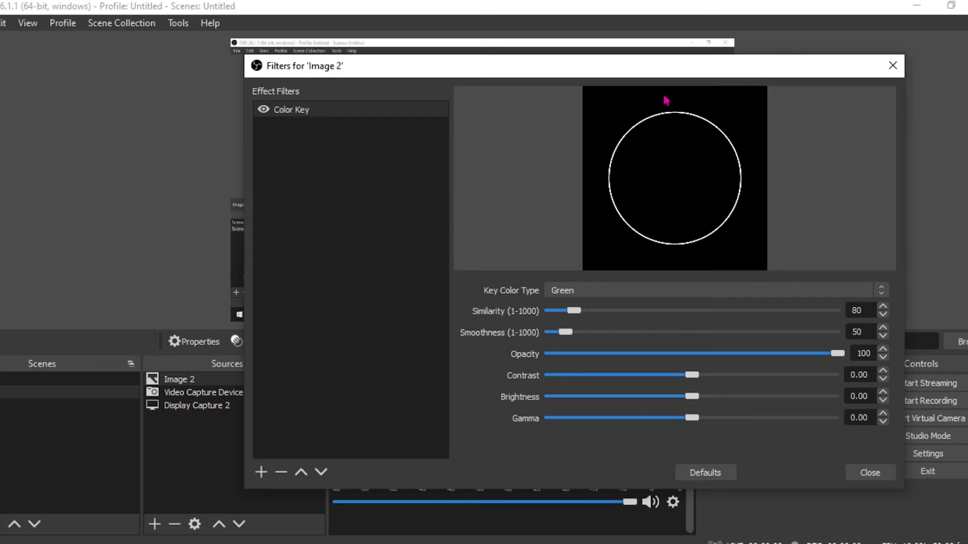
Set the Color Key filter's key color type to Custom Color with black (#000000), and close the source's filters.
{"action": "left_click", "coordinate": [658, 295]}
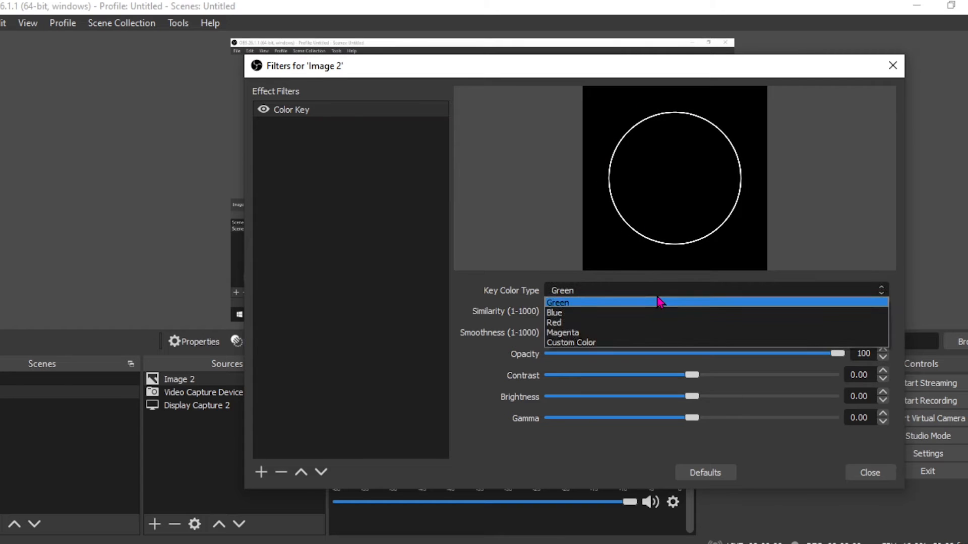
{"action": "left_click", "coordinate": [641, 343]}
{"action": "left_click", "coordinate": [746, 318]}
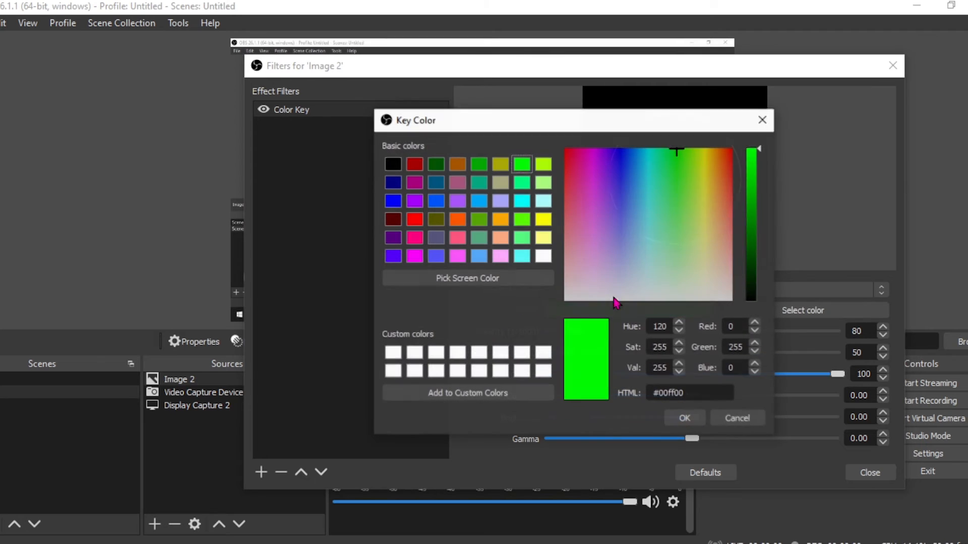
{"action": "left_click", "coordinate": [393, 165]}
{"action": "left_click", "coordinate": [681, 423]}
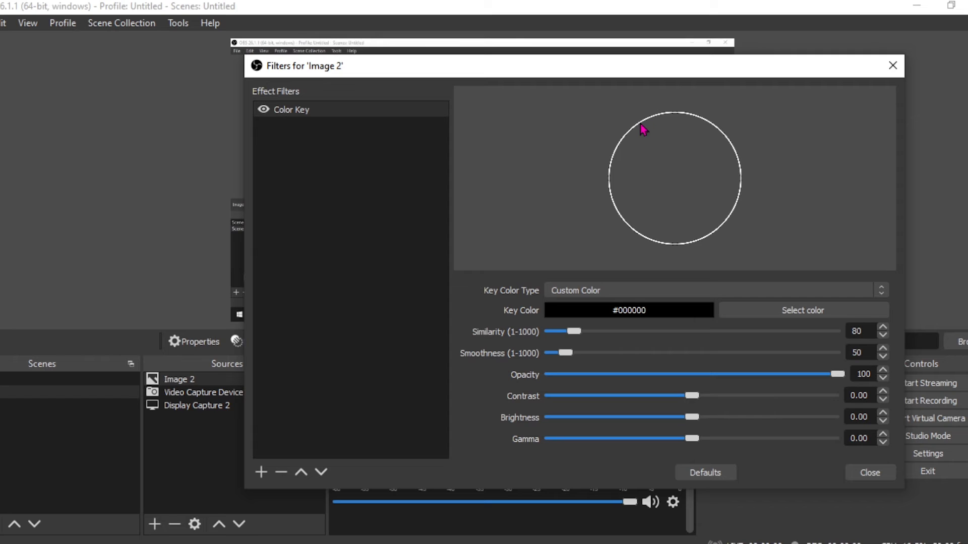
{"action": "left_click", "coordinate": [882, 475]}
Move the circle border over the webcam circle and scale it down until the ring fits tightly around the webcam, then deselect it.
{"action": "left_click_drag", "start_coordinate": [322, 263], "coordinate": [253, 266]}
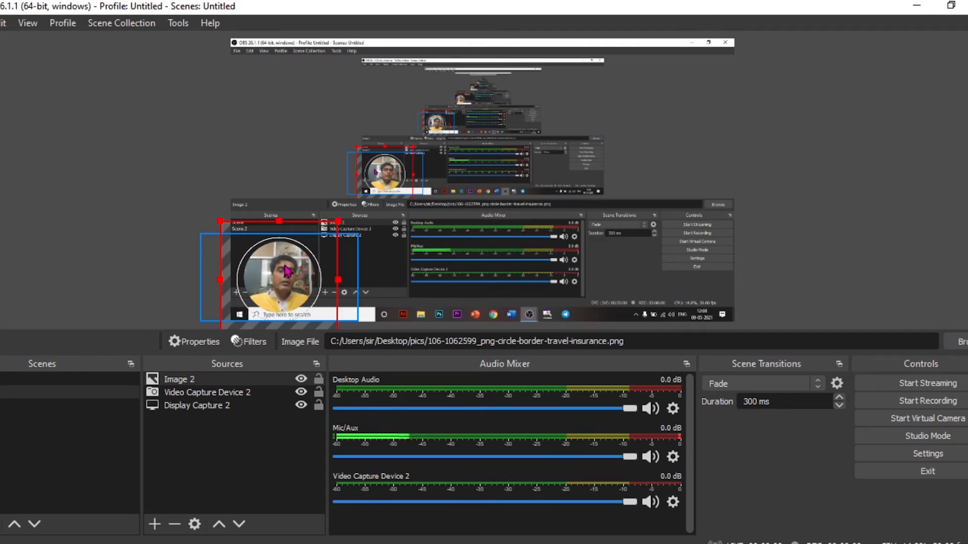
{"action": "left_click_drag", "start_coordinate": [338, 220], "coordinate": [334, 226]}
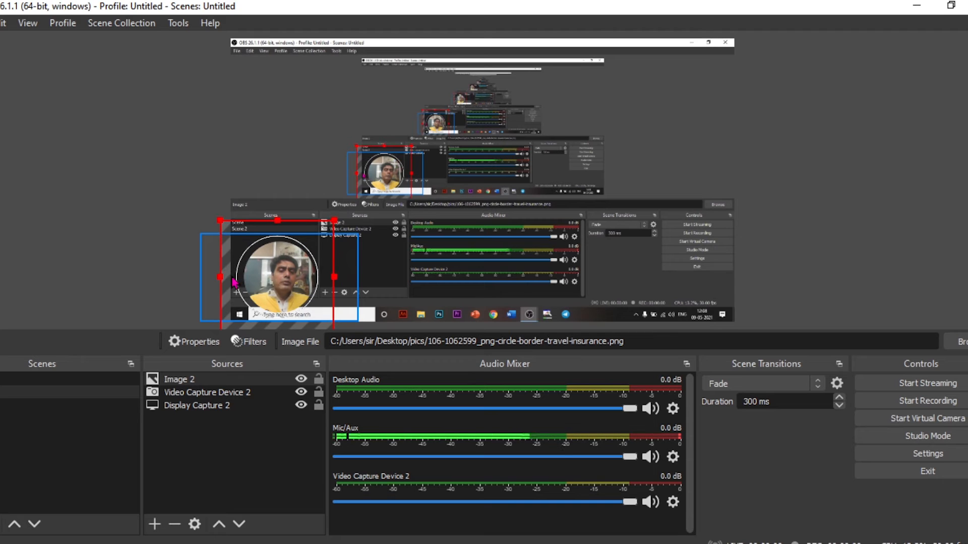
{"action": "left_click_drag", "start_coordinate": [220, 277], "coordinate": [228, 276]}
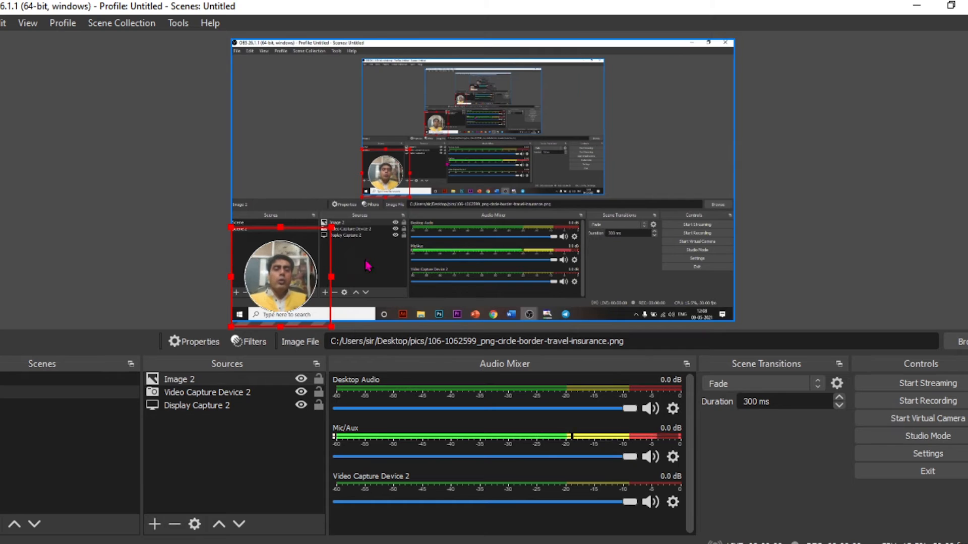
{"action": "left_click", "coordinate": [421, 325]}
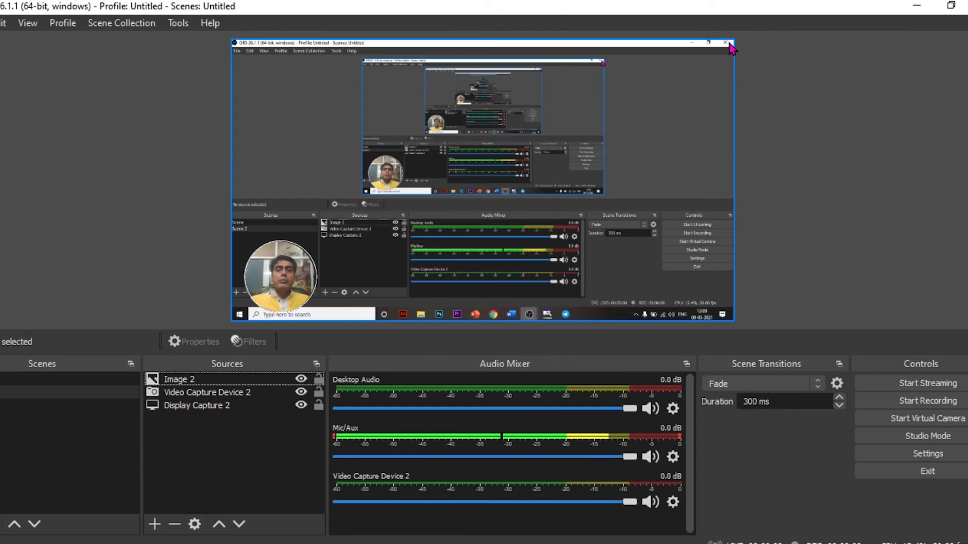
Create a new Image source in the scene with its default name.
{"action": "right_click", "coordinate": [215, 456]}
{"action": "mouse_move", "coordinate": [274, 459]}
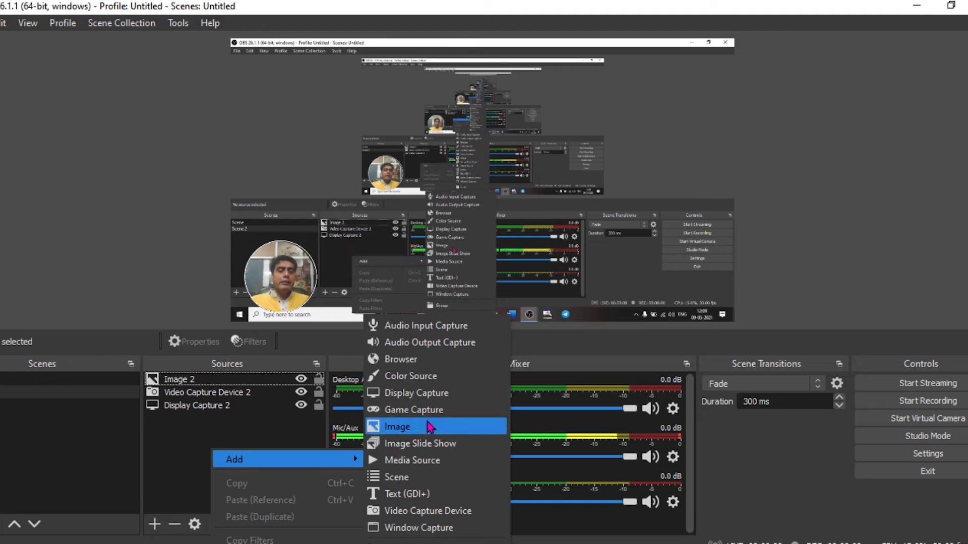
{"action": "left_click", "coordinate": [429, 427]}
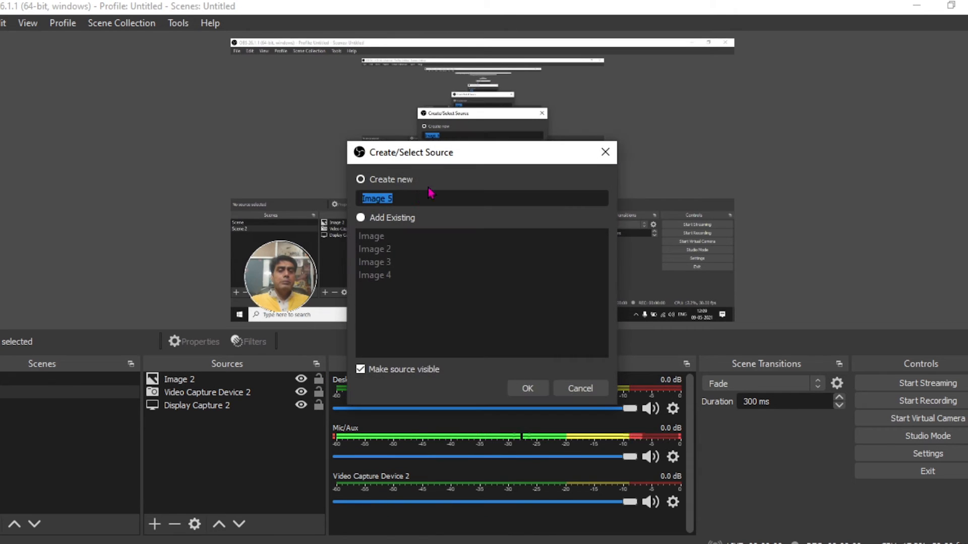
{"action": "left_click", "coordinate": [524, 389]}
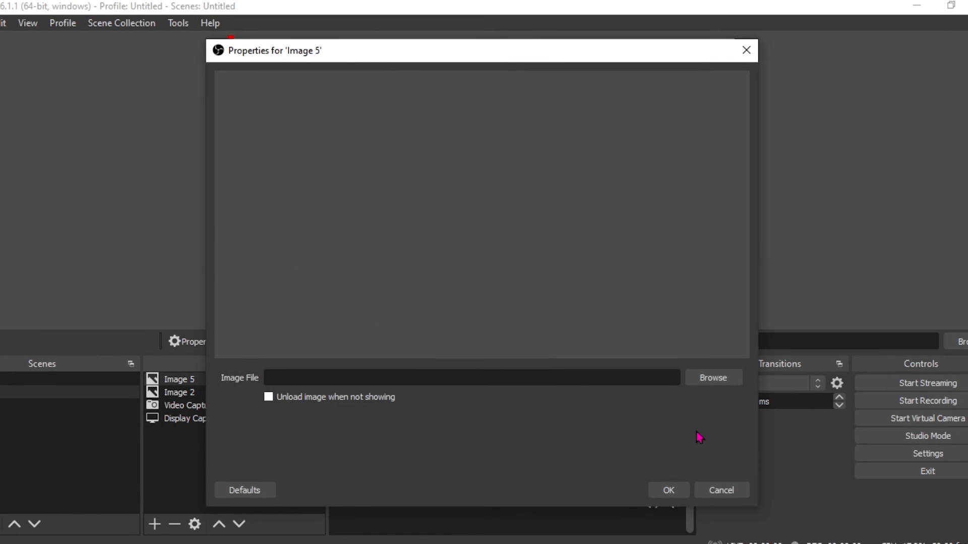
Load the kvm logo shortcut from the Desktop download folder as the source's image, and shrink the logo into the canvas's upper-right corner.
{"action": "left_click", "coordinate": [736, 379]}
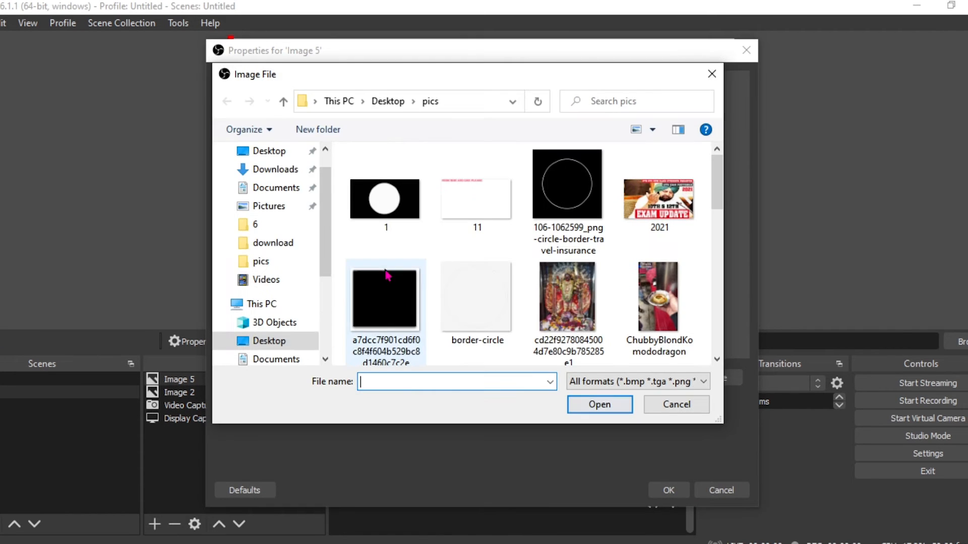
{"action": "left_click", "coordinate": [280, 152]}
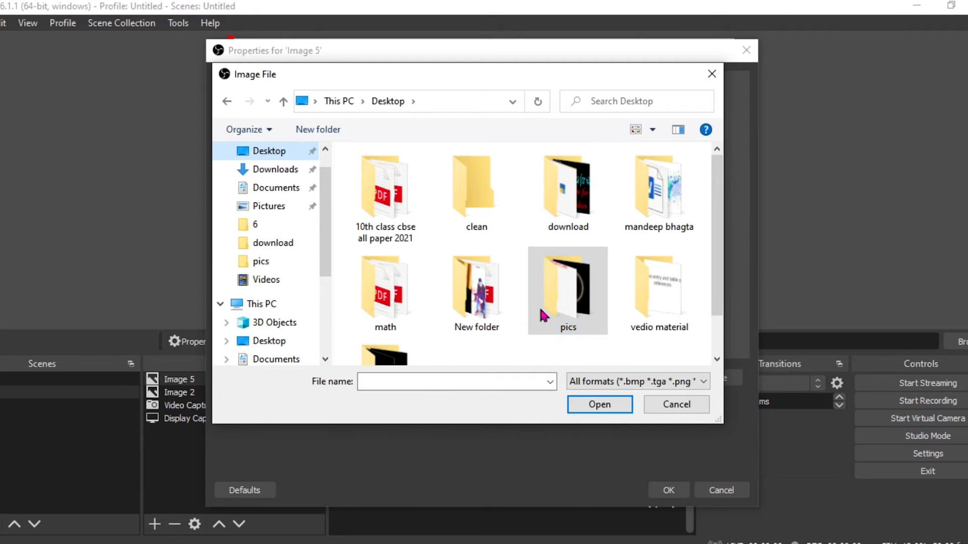
{"action": "double_click", "coordinate": [567, 220]}
{"action": "left_click", "coordinate": [476, 210]}
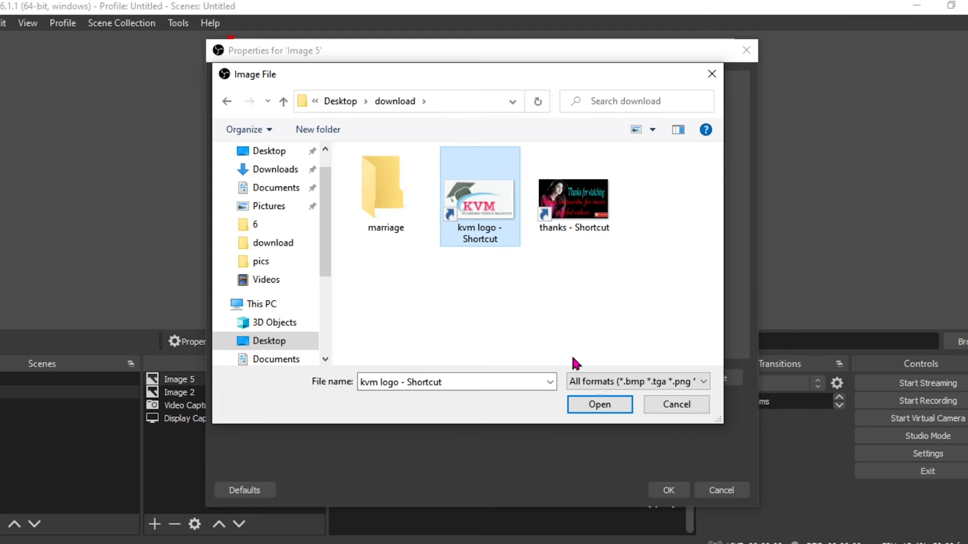
{"action": "left_click", "coordinate": [613, 404]}
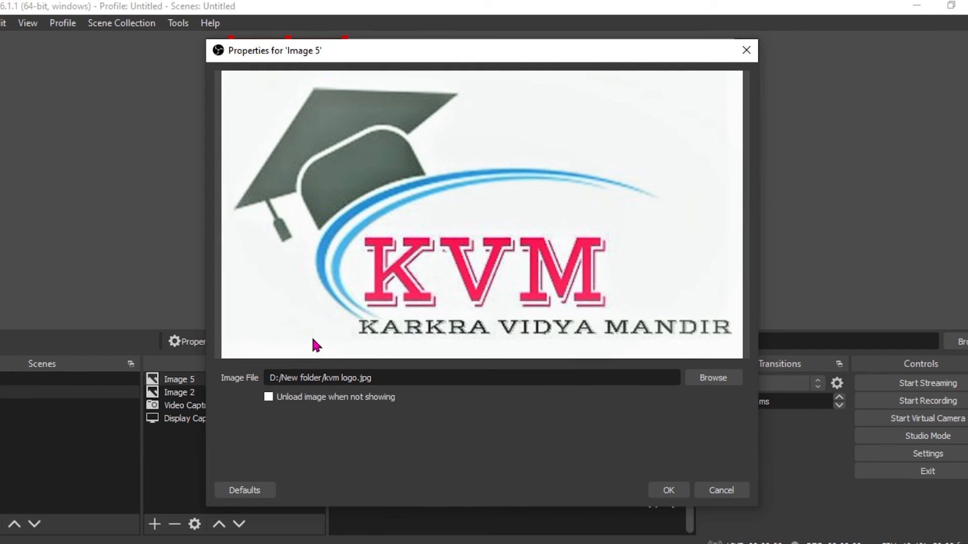
{"action": "left_click", "coordinate": [668, 491]}
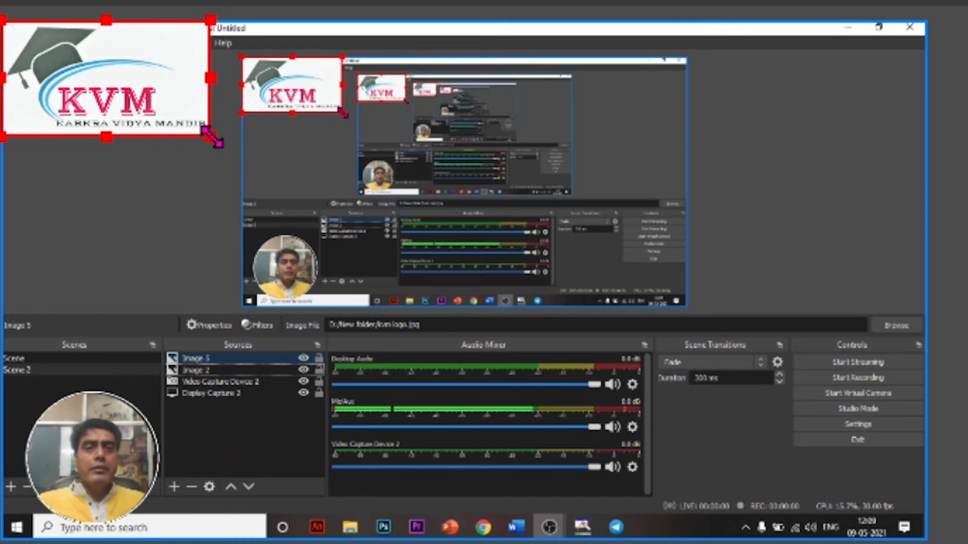
{"action": "left_click_drag", "start_coordinate": [345, 101], "coordinate": [301, 78]}
{"action": "left_click_drag", "start_coordinate": [129, 94], "coordinate": [881, 47]}
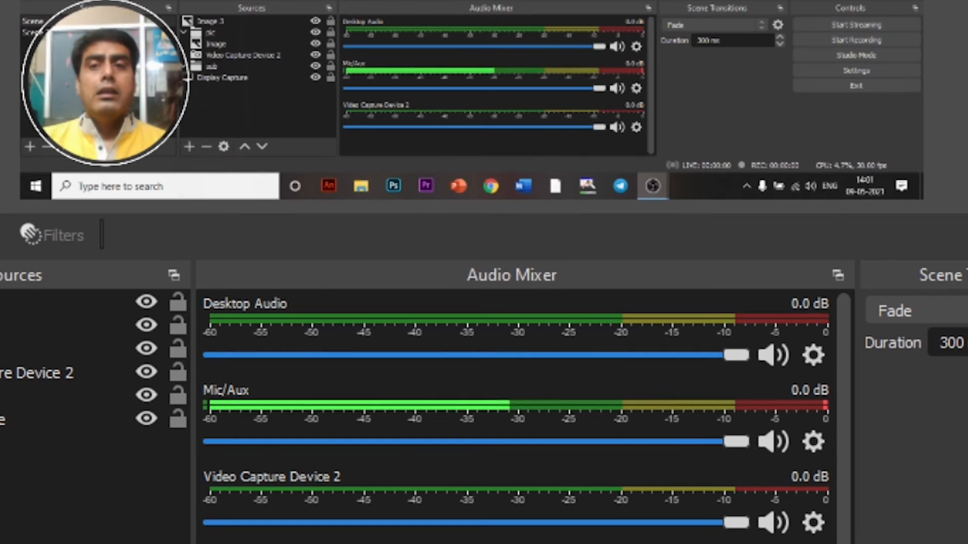
Add another Image source with its default name showing 11.png, the subscribe banner, from the Desktop pics folder.
{"action": "right_click", "coordinate": [237, 7]}
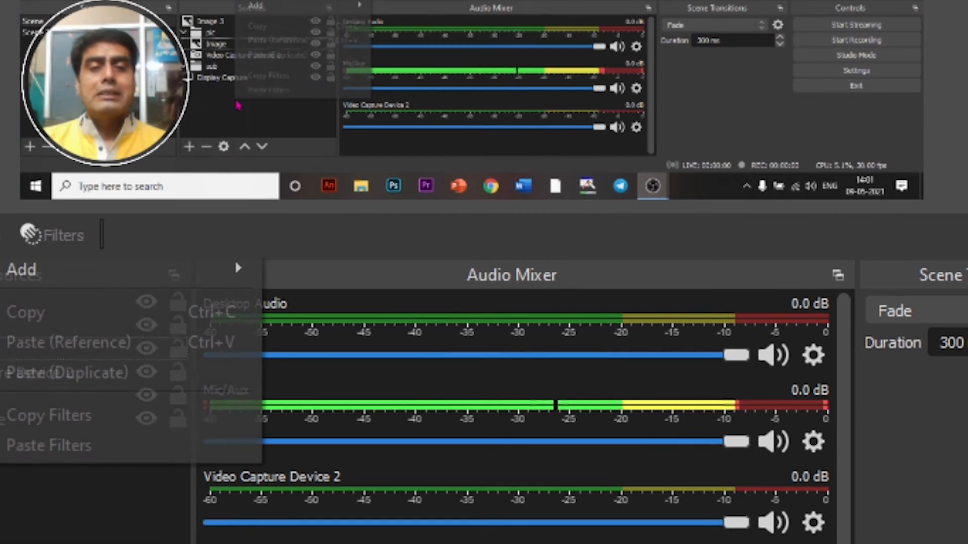
{"action": "mouse_move", "coordinate": [87, 272]}
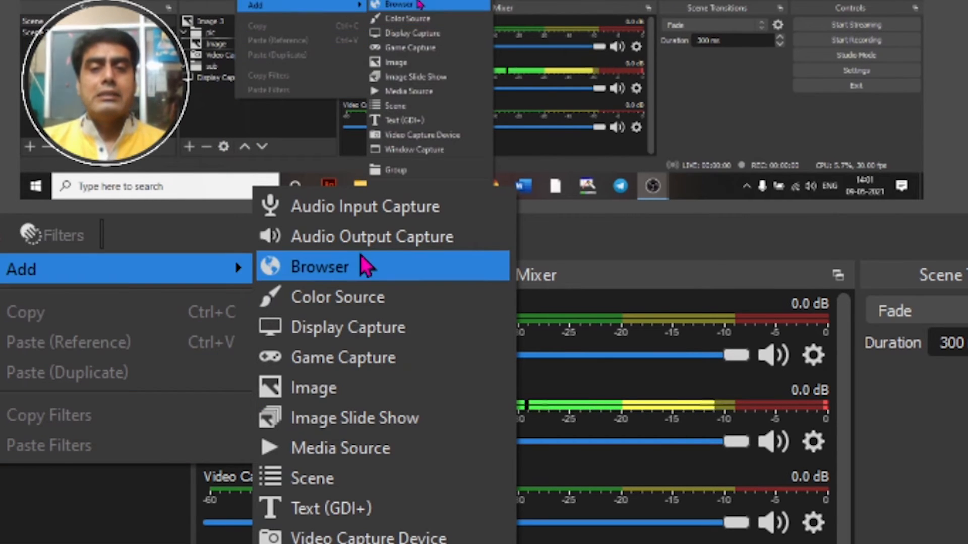
{"action": "left_click", "coordinate": [384, 396]}
{"action": "left_click", "coordinate": [551, 521]}
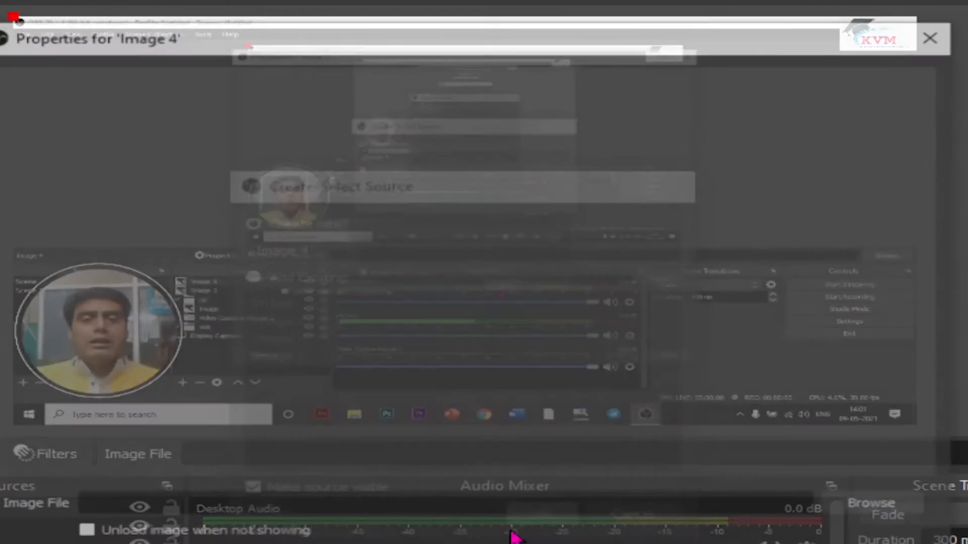
{"action": "left_click", "coordinate": [857, 512]}
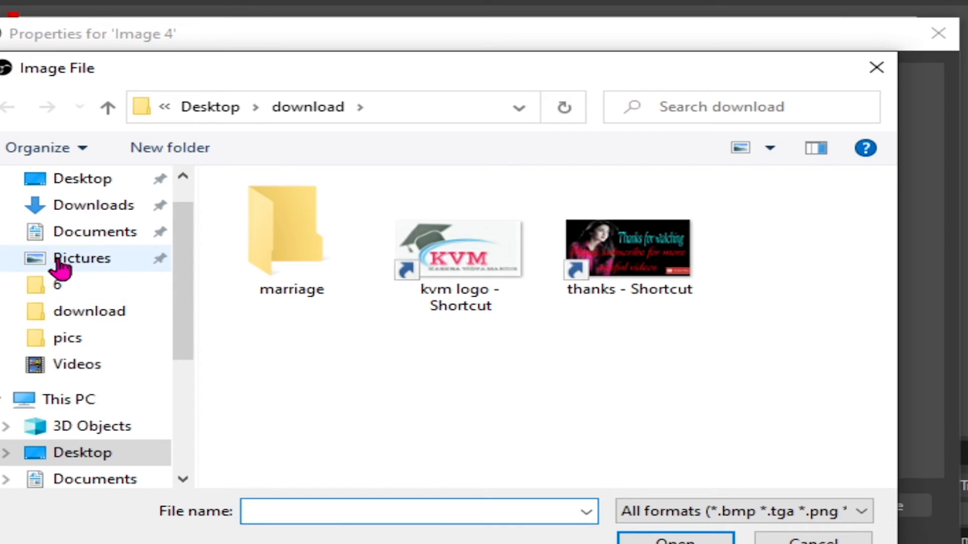
{"action": "left_click", "coordinate": [81, 339]}
{"action": "left_click", "coordinate": [443, 260]}
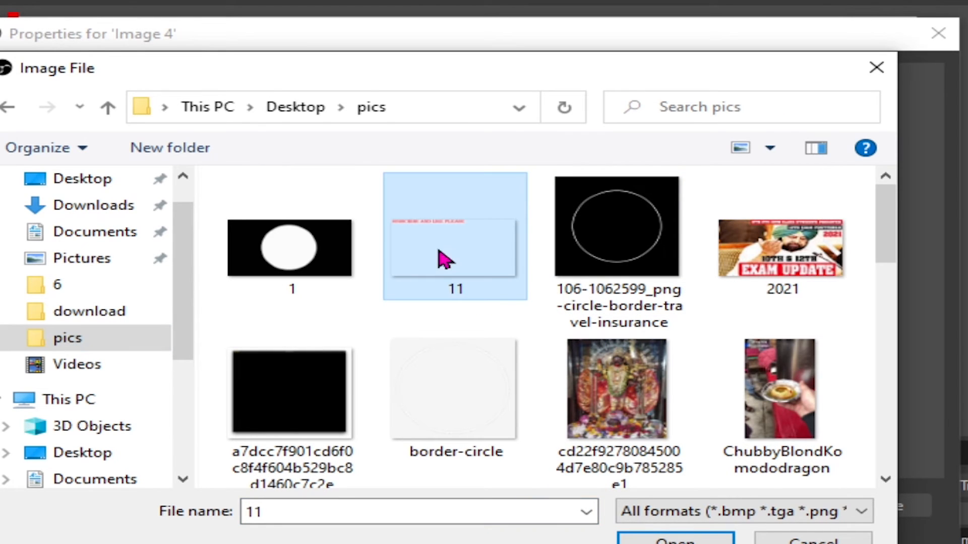
{"action": "left_click", "coordinate": [689, 537]}
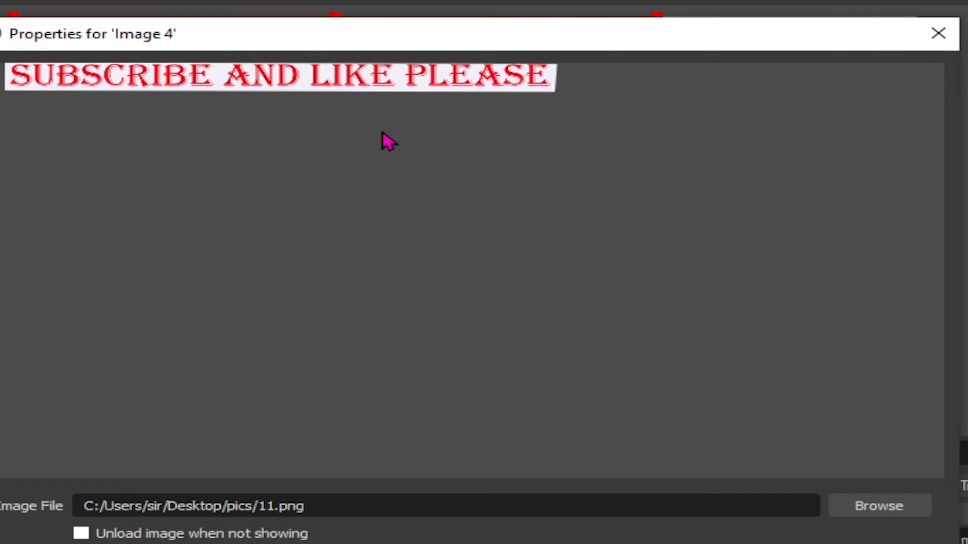
{"action": "key", "text": "Return"}
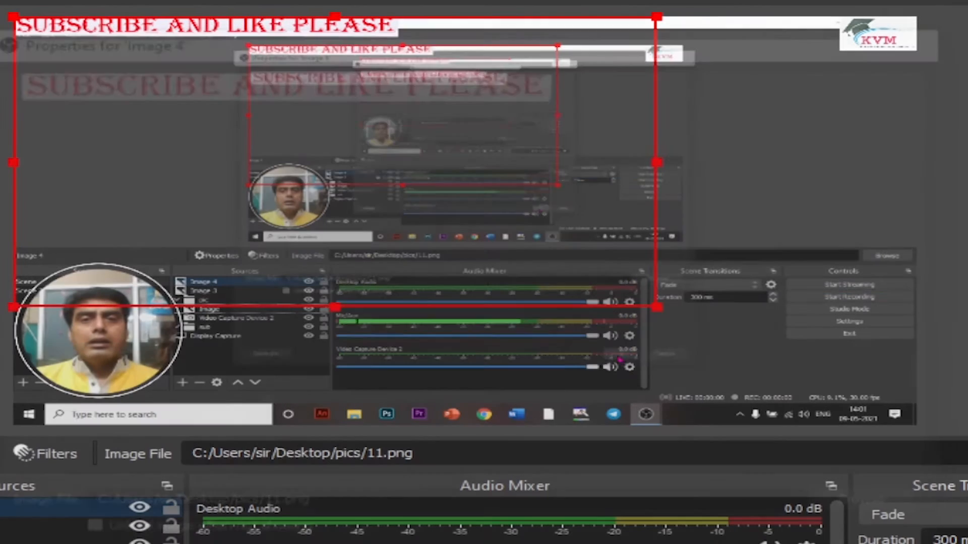
Scale the subscribe banner down slightly and place it along the canvas's upper edge, directly left of the KVM logo.
{"action": "left_click_drag", "start_coordinate": [190, 38], "coordinate": [622, 29]}
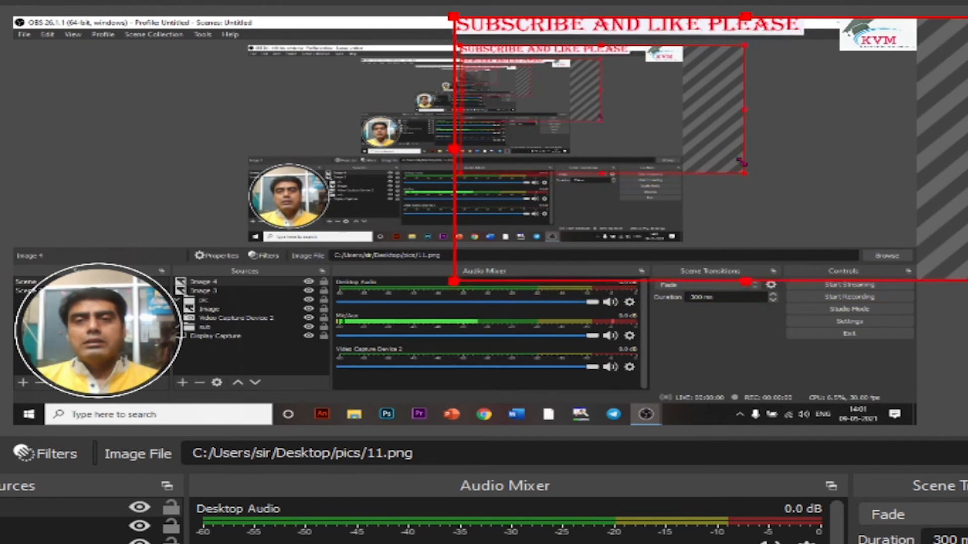
{"action": "left_click_drag", "start_coordinate": [823, 209], "coordinate": [856, 188]}
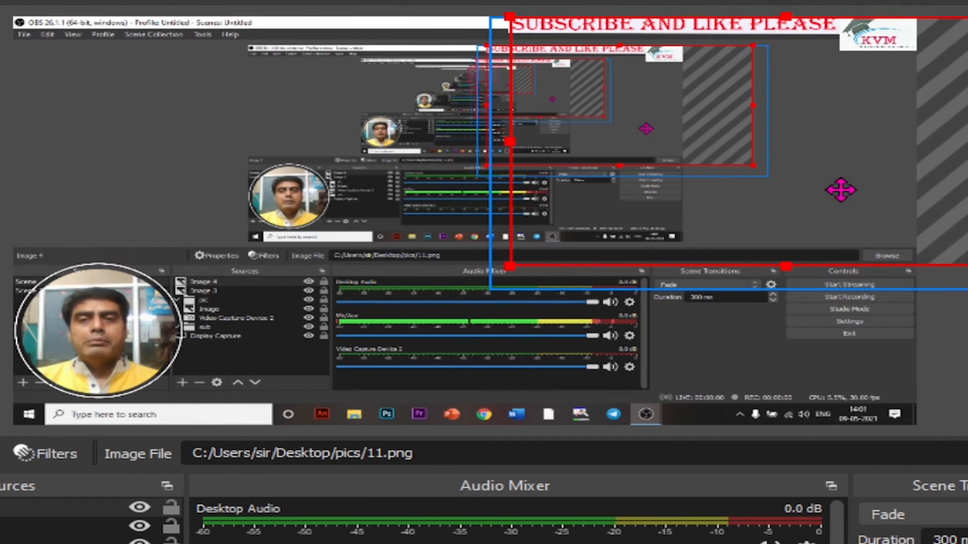
{"action": "left_click", "coordinate": [852, 166]}
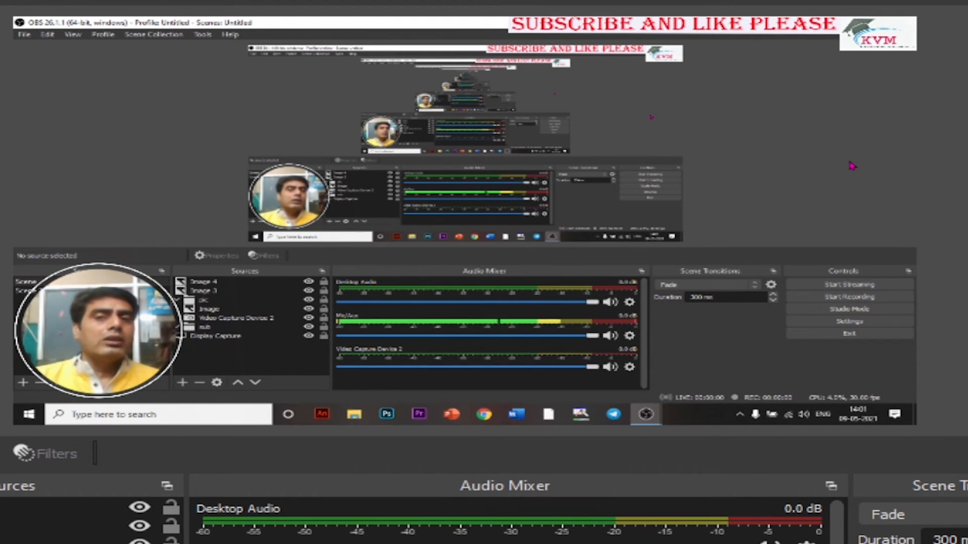
{"action": "left_click", "coordinate": [722, 21]}
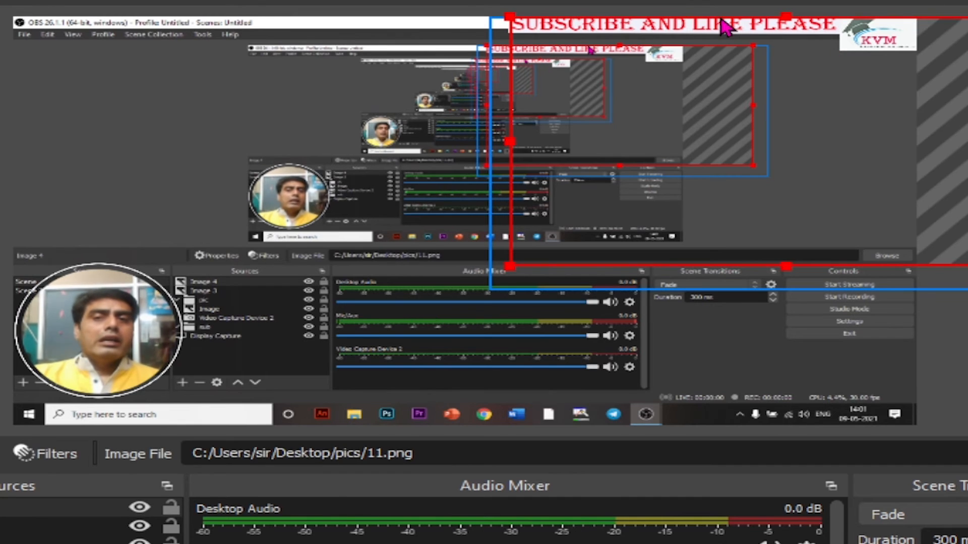
{"action": "left_click", "coordinate": [852, 175]}
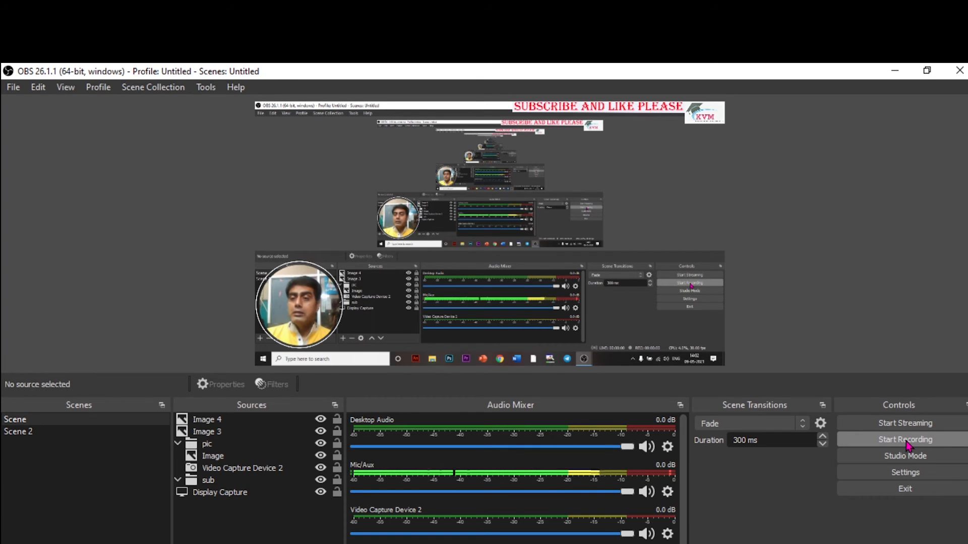
Open the program settings and choose YouTube - RTMPS as the streaming service.
{"action": "left_click", "coordinate": [902, 476]}
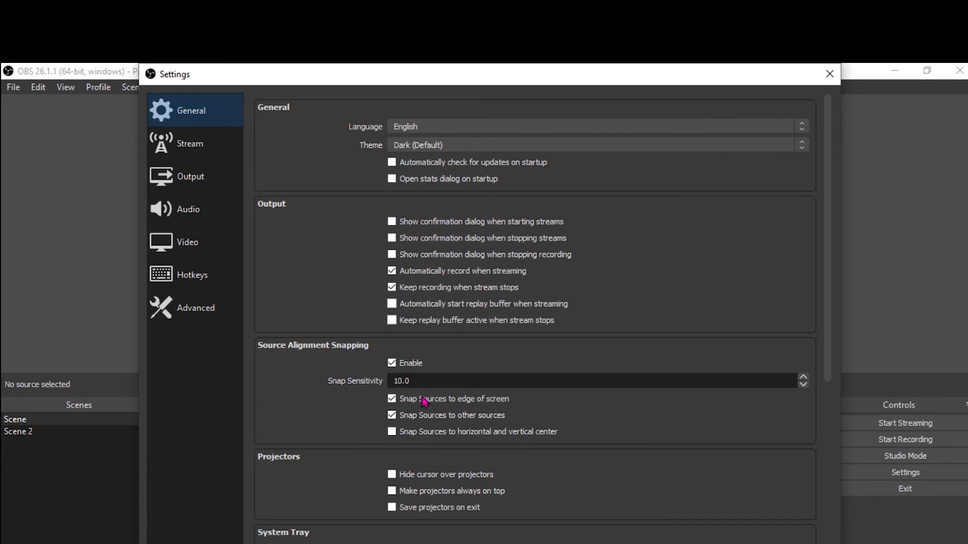
{"action": "left_click", "coordinate": [196, 152]}
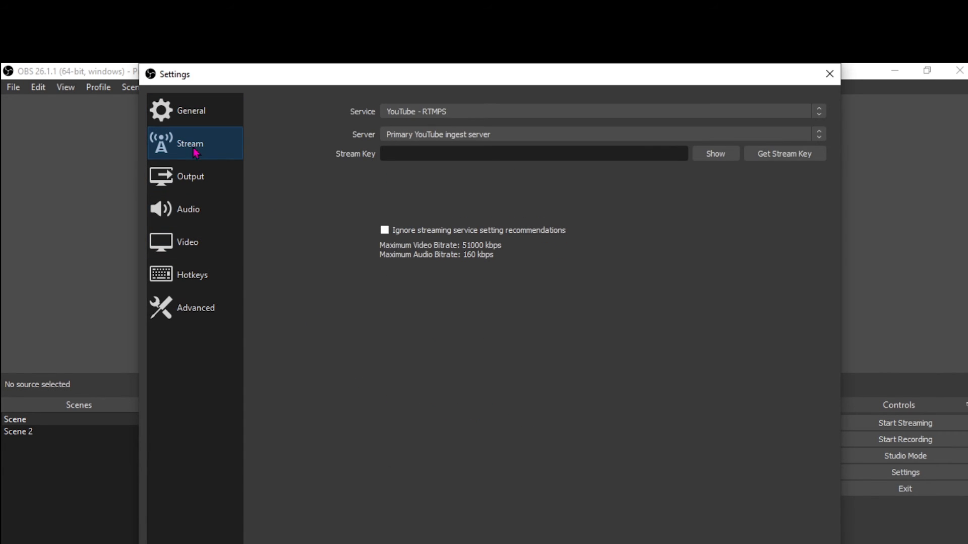
{"action": "left_click", "coordinate": [540, 112]}
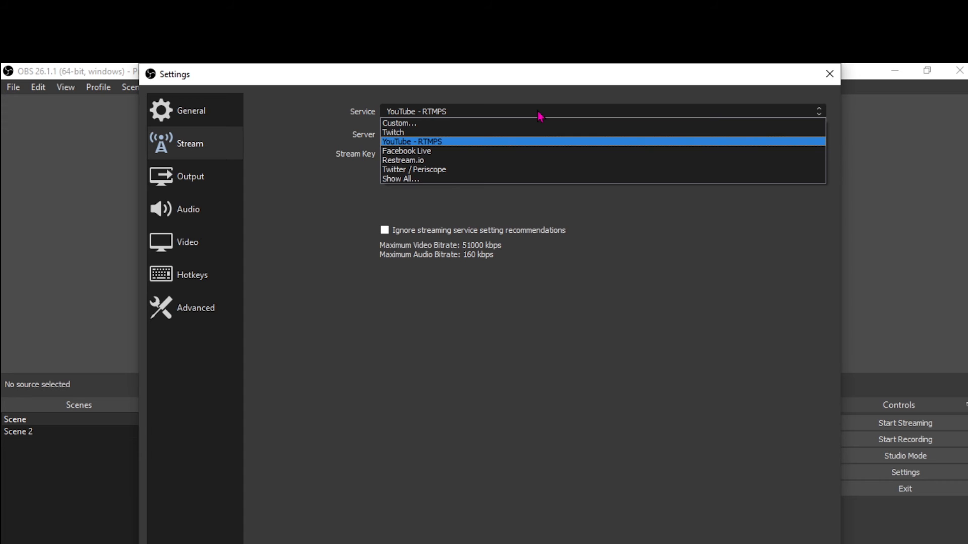
{"action": "left_click", "coordinate": [532, 142]}
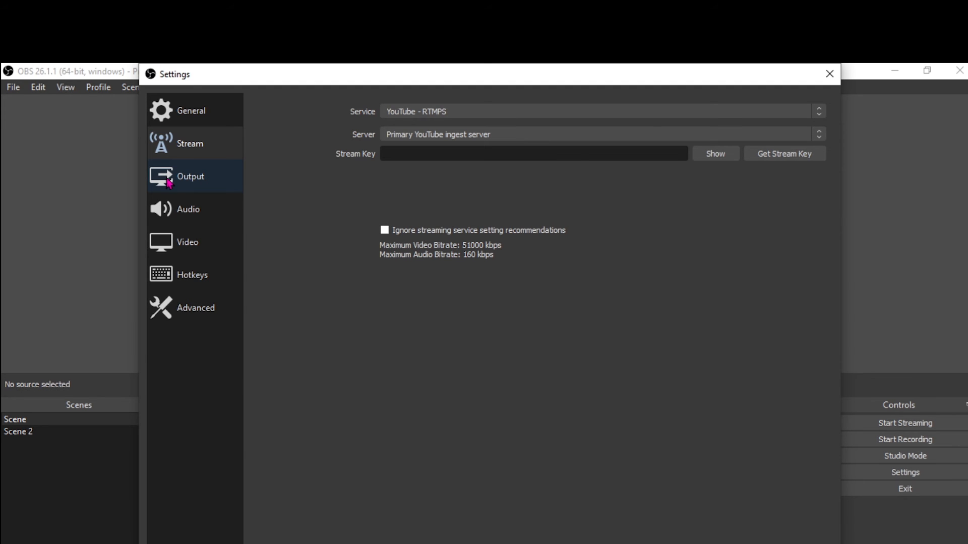
Choose mp4 as the recording format in the output settings.
{"action": "left_click", "coordinate": [207, 187]}
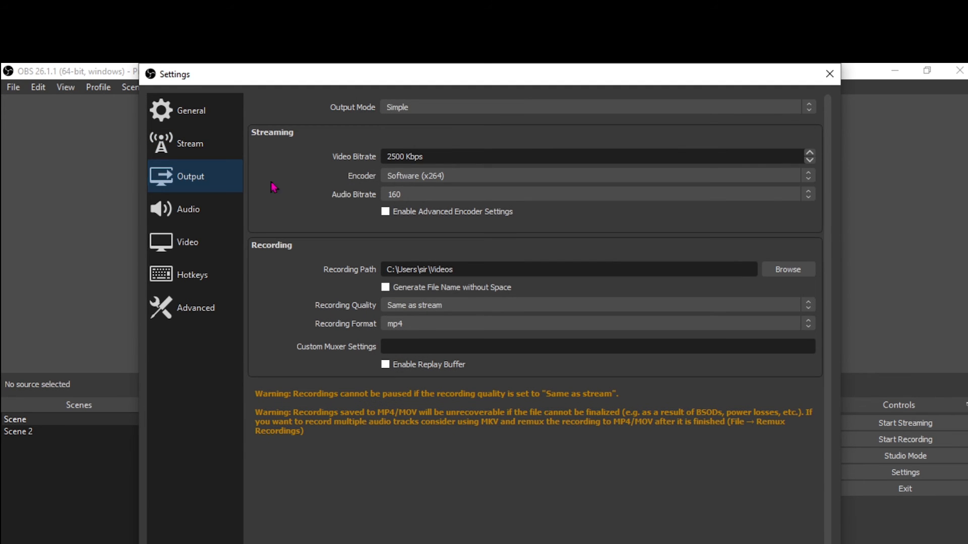
{"action": "left_click", "coordinate": [409, 329]}
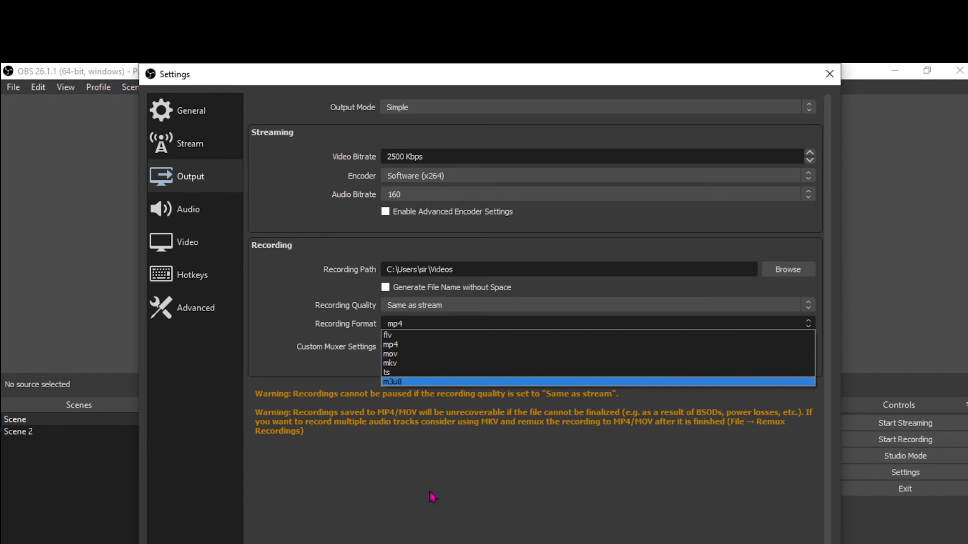
{"action": "left_click", "coordinate": [393, 345]}
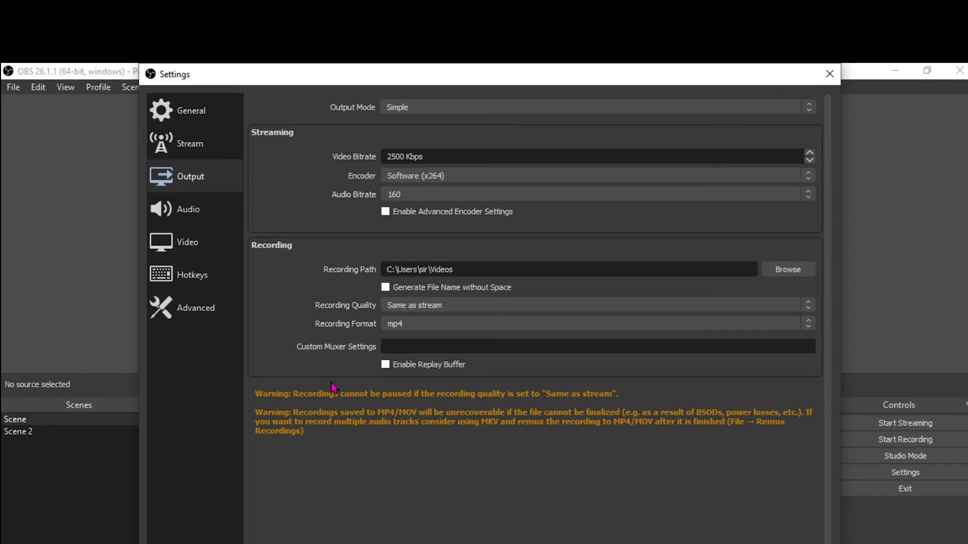
Look over the audio settings, and choose 1920x1080 as the base canvas resolution in the video settings.
{"action": "left_click", "coordinate": [174, 214]}
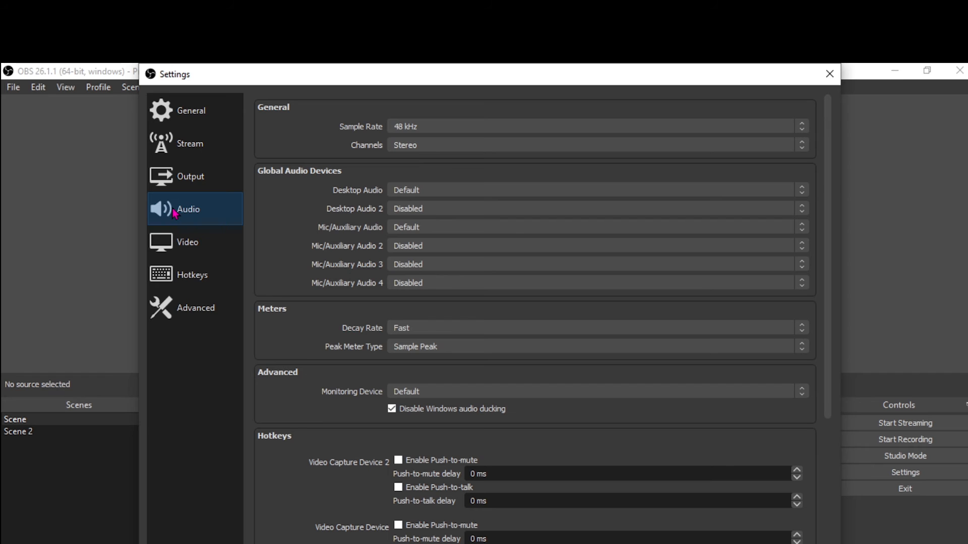
{"action": "left_click", "coordinate": [198, 250]}
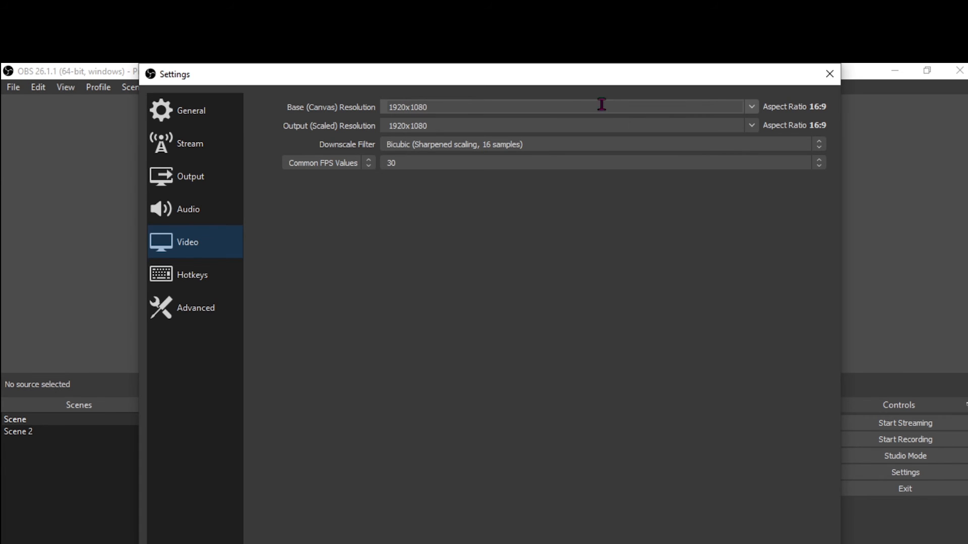
{"action": "left_click", "coordinate": [751, 108]}
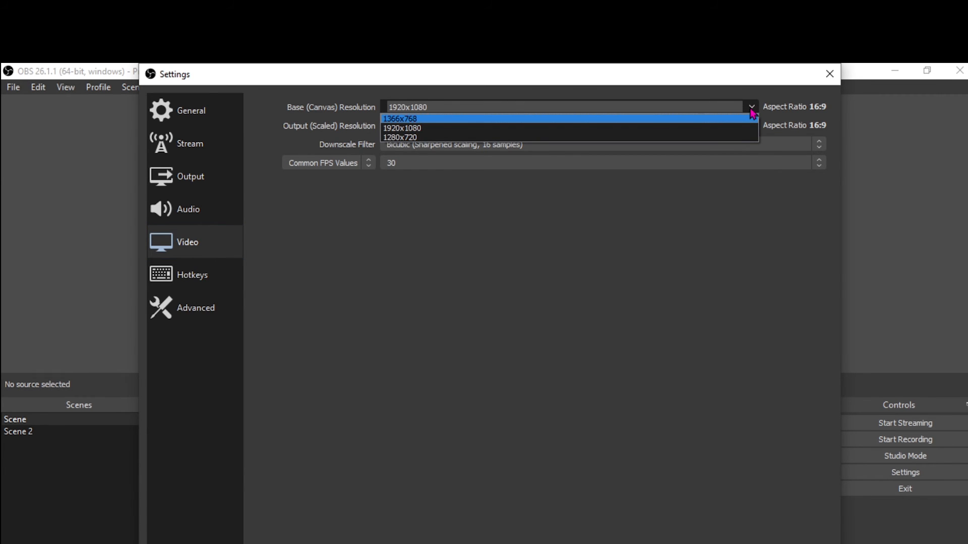
{"action": "left_click", "coordinate": [455, 128]}
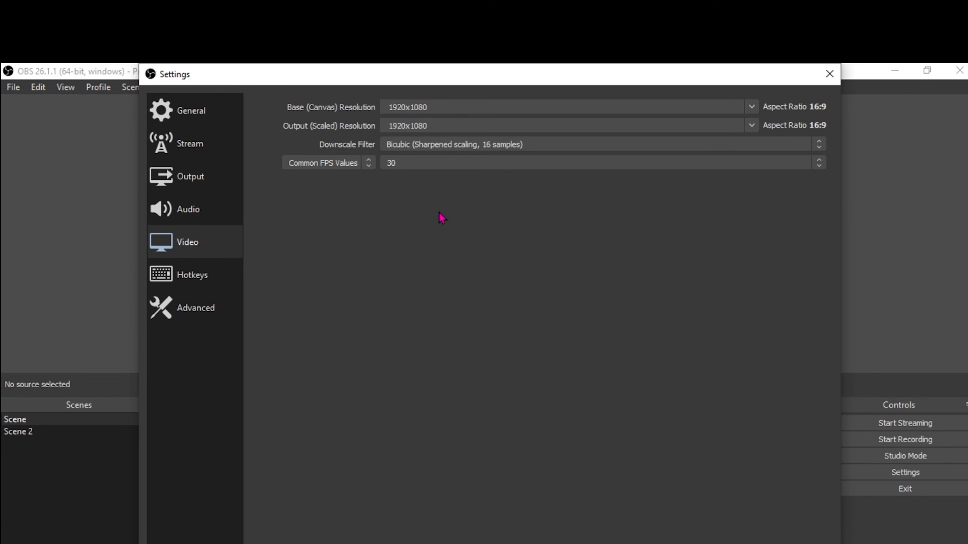
Review the hotkeys assigned to starting and stopping streaming and recording, and close the settings.
{"action": "left_click", "coordinate": [192, 284]}
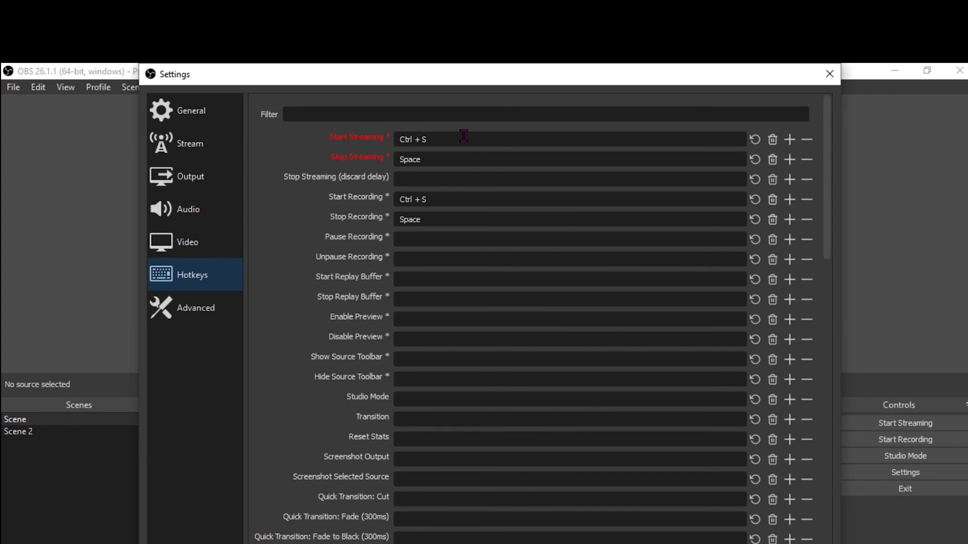
{"action": "mouse_move", "coordinate": [463, 137]}
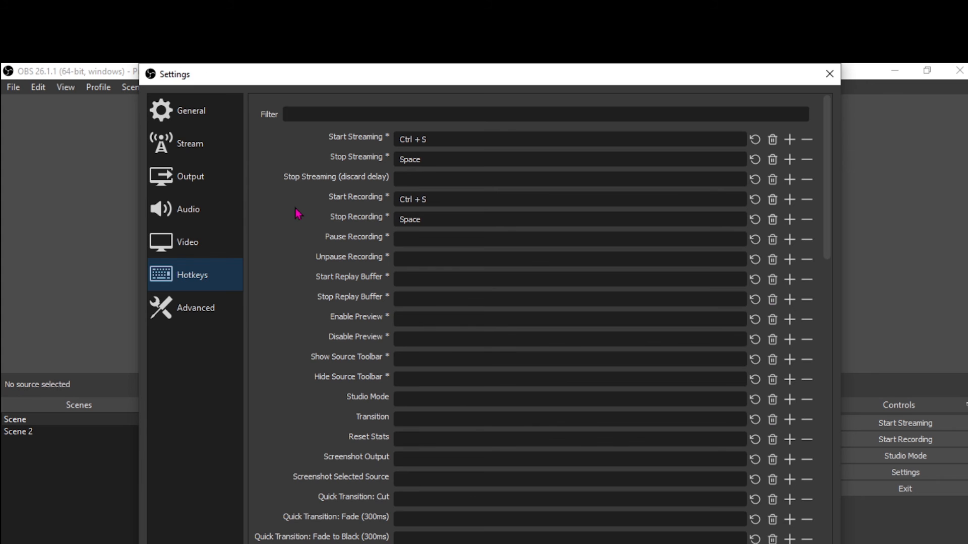
{"action": "left_click", "coordinate": [829, 74]}
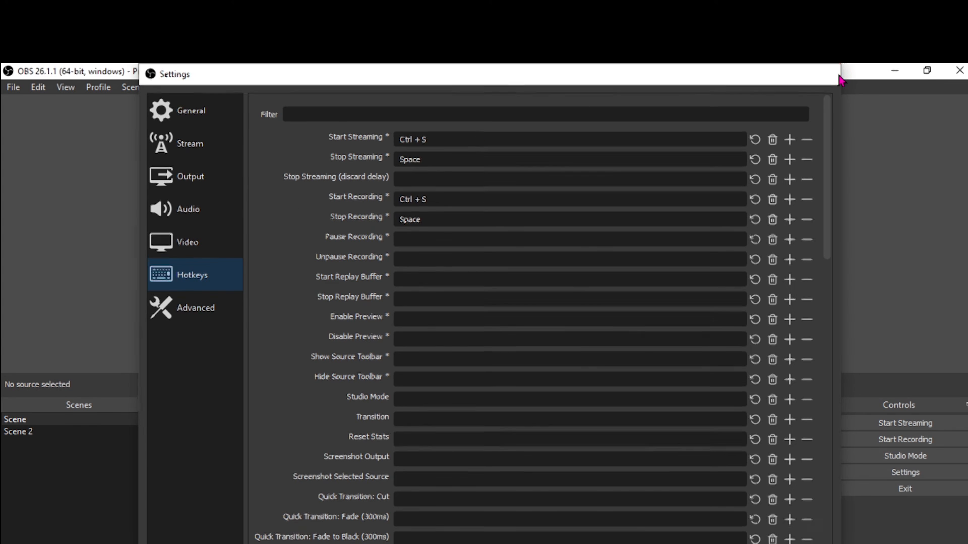